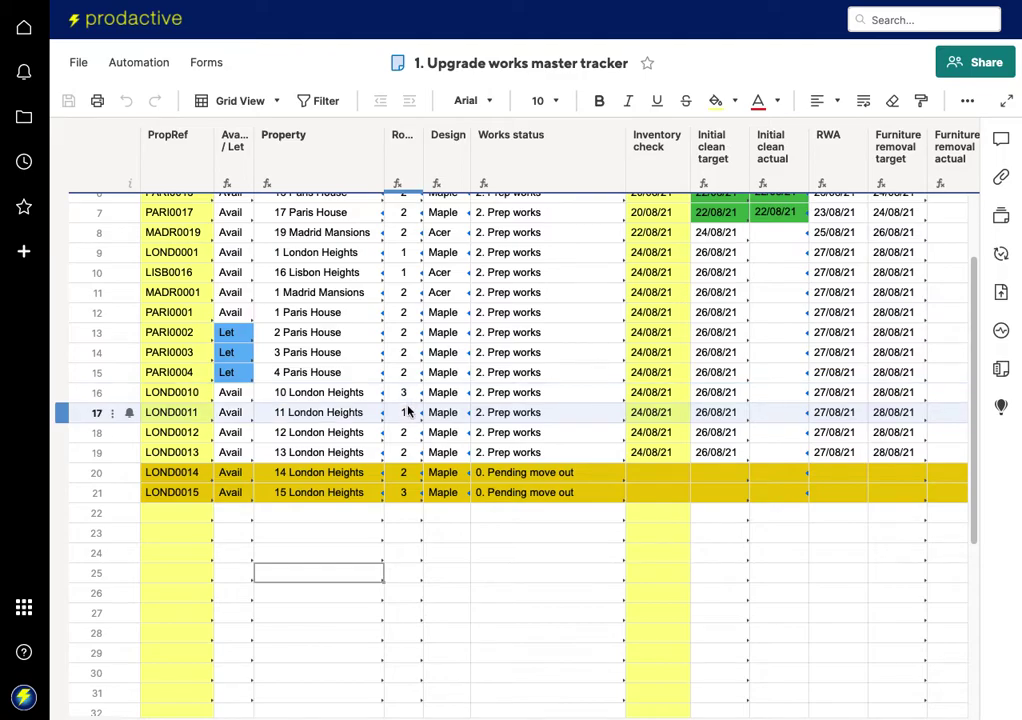
- Enter an inventory check date of 24/08/21 for 14 London Heights in row 20
scroll(407, 410, "up", 3)
scroll(410, 412, "right", 3)
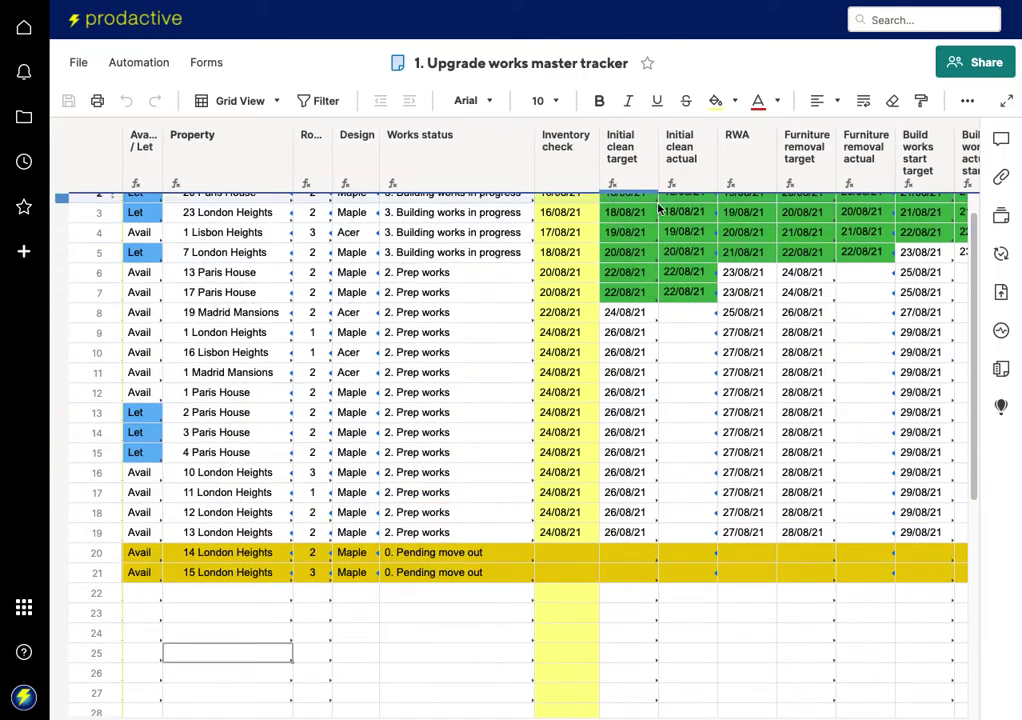
scroll(658, 208, "up", 1)
scroll(658, 208, "right", 5)
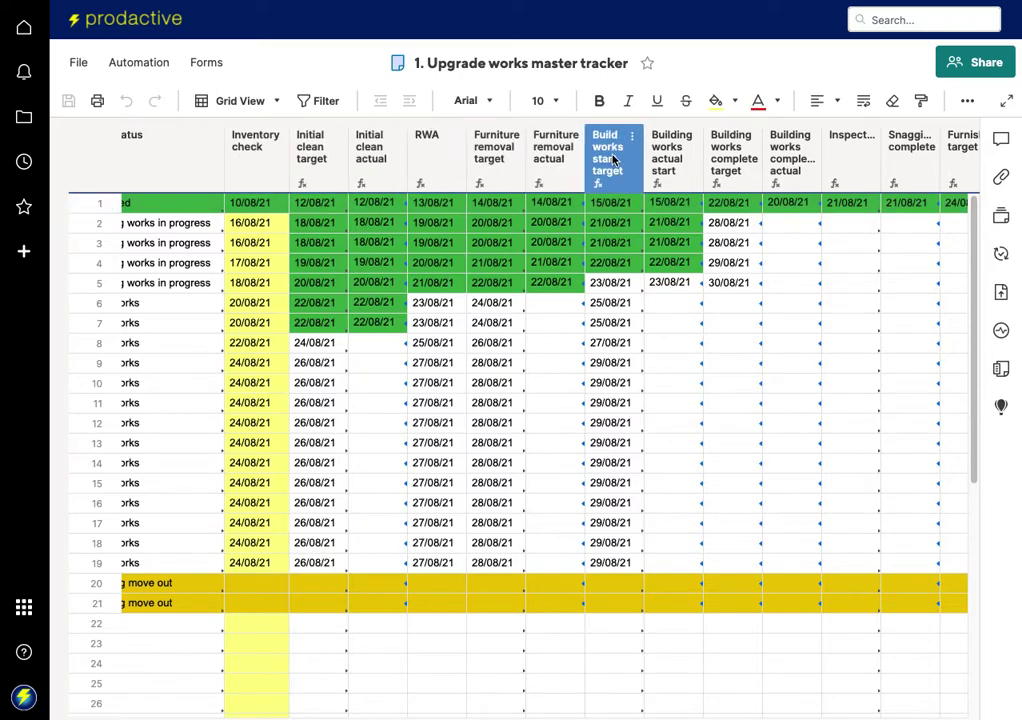
scroll(824, 353, "right", 2)
scroll(824, 353, "right", 1)
scroll(824, 353, "left", 8)
scroll(824, 353, "left", 2)
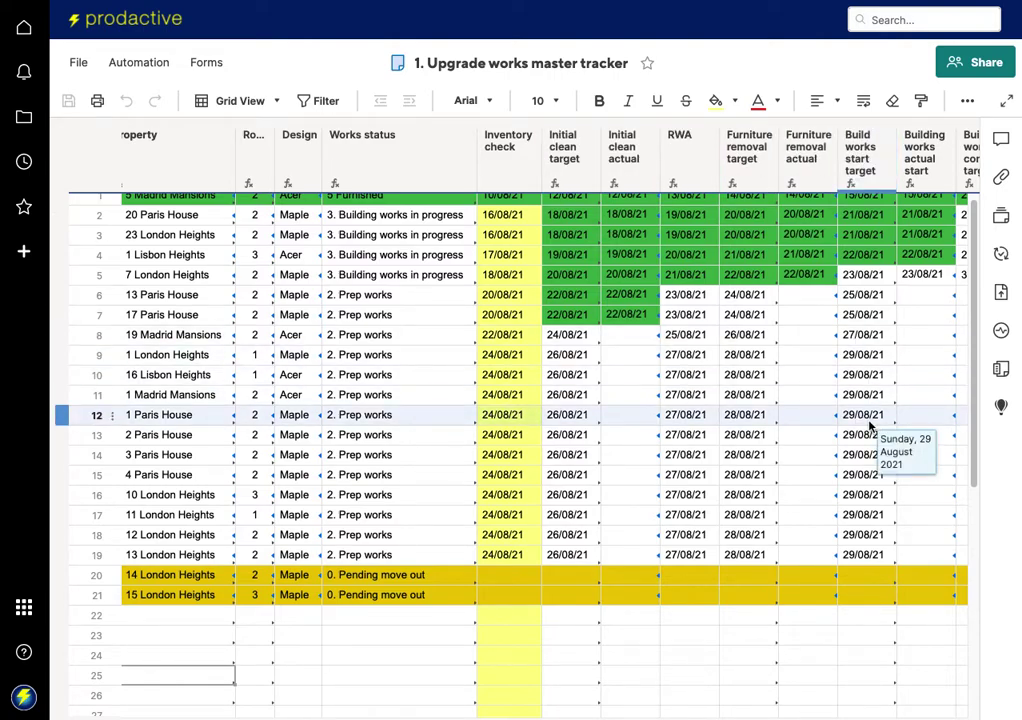
scroll(878, 427, "left", 2)
scroll(878, 427, "down", 1)
scroll(885, 427, "left", 5)
scroll(885, 427, "down", 2)
scroll(577, 438, "up", 1)
scroll(577, 438, "right", 2)
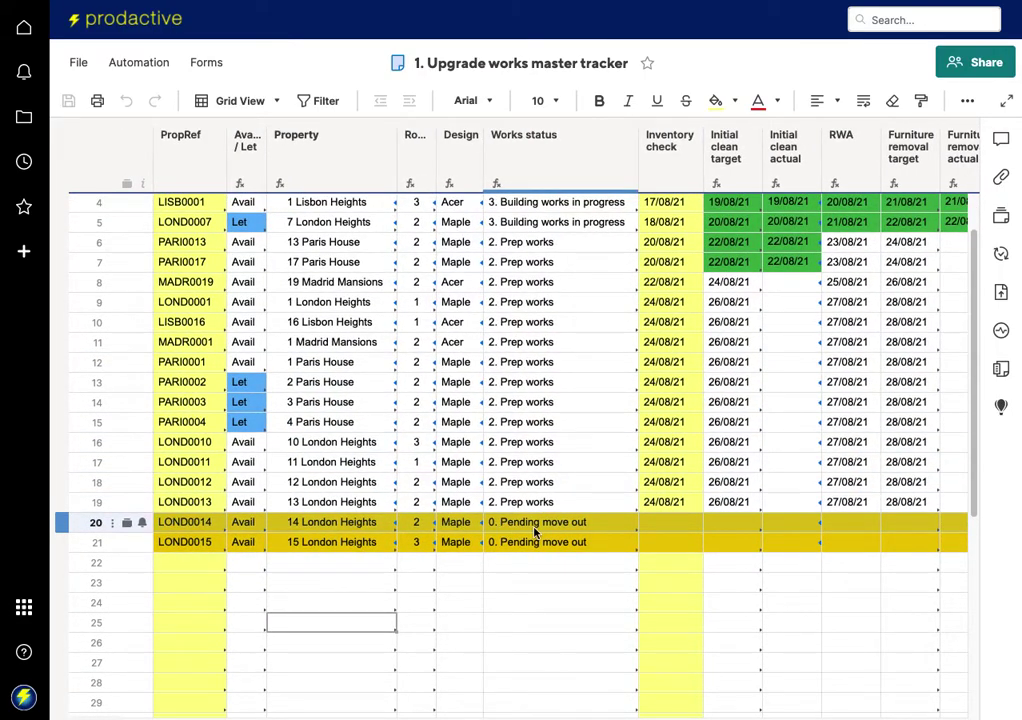
left_click(657, 526)
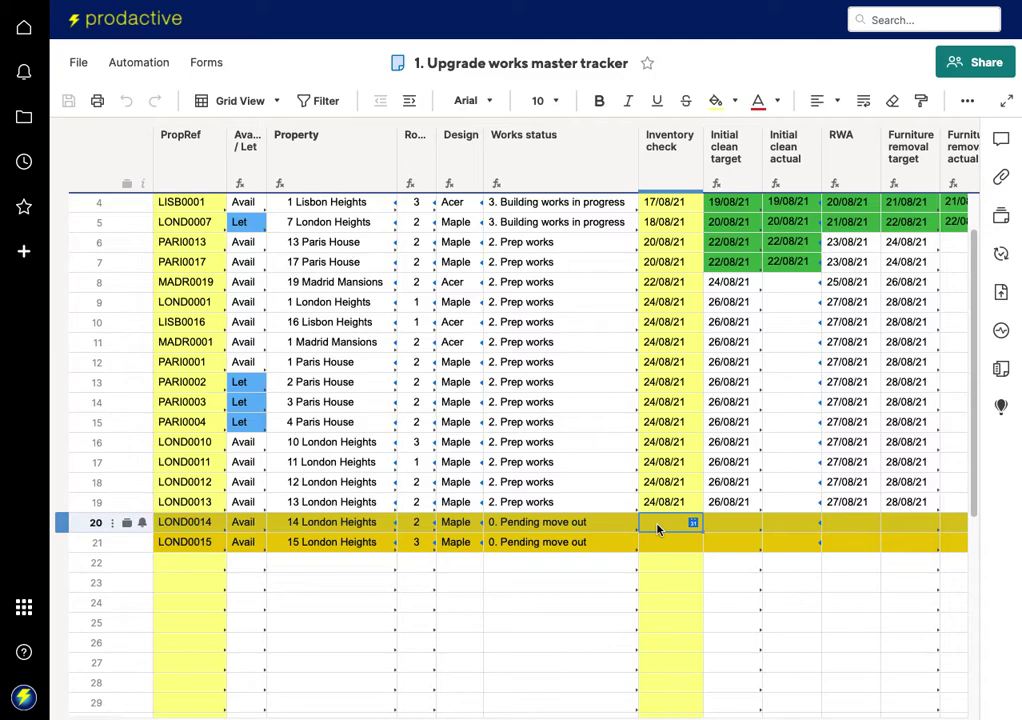
type("24/")
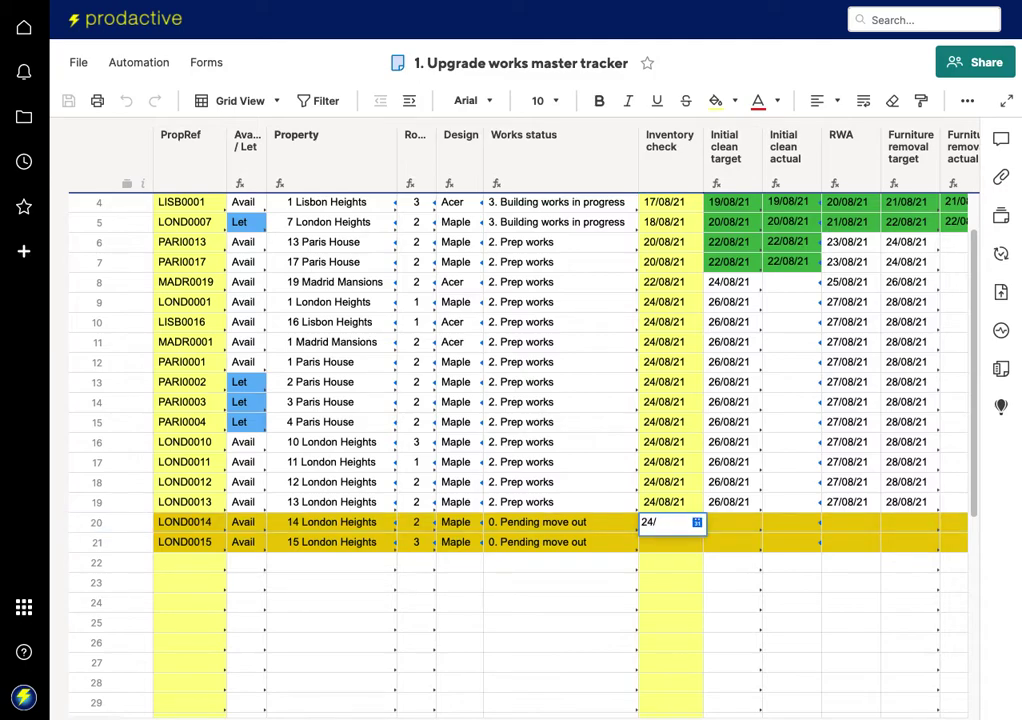
type("8")
key("Return")
- Copy the 24/08/21 date to 15 London Heights and save the master tracker
left_click(670, 521)
key("Down")
type("24/08/21")
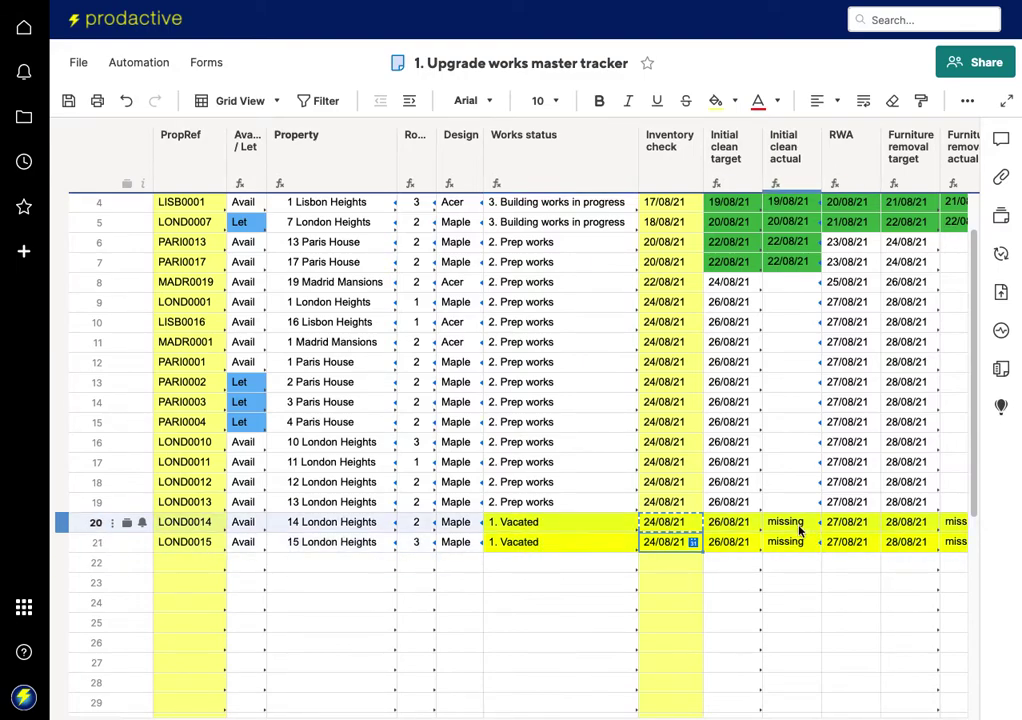
scroll(910, 538, "right", 5)
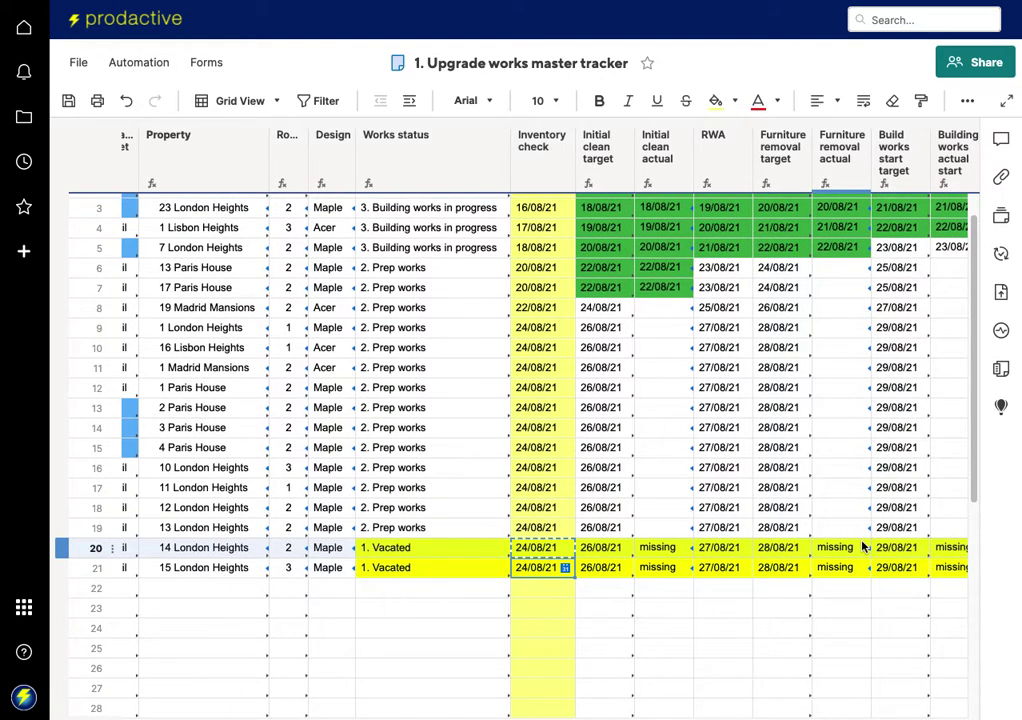
scroll(862, 545, "right", 2)
scroll(862, 545, "down", 1)
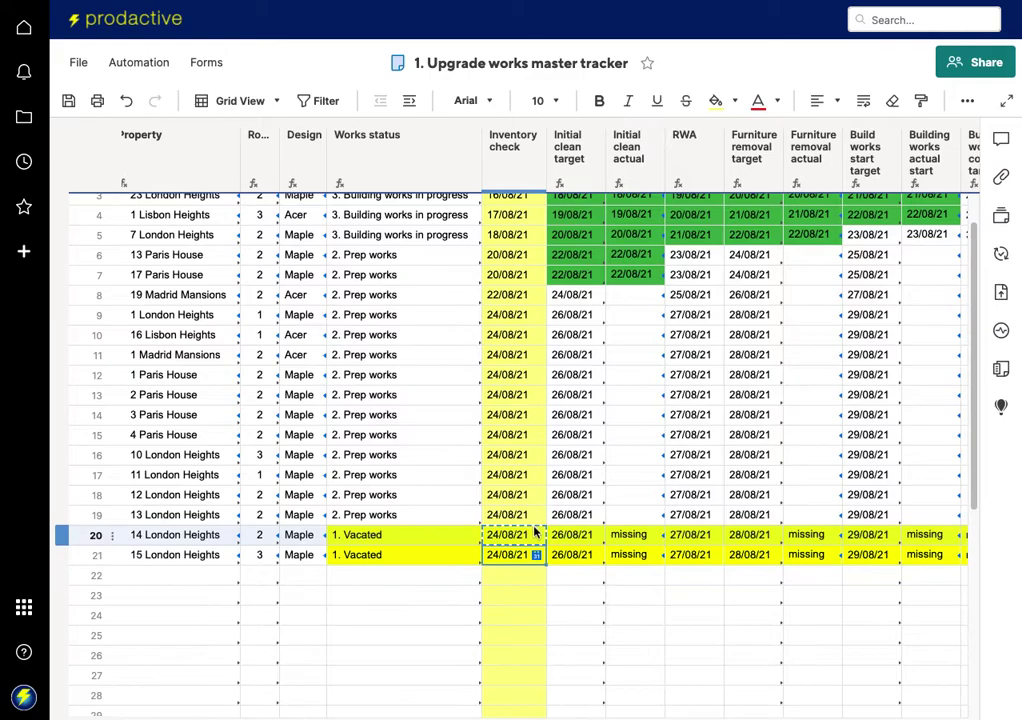
key("ctrl+s")
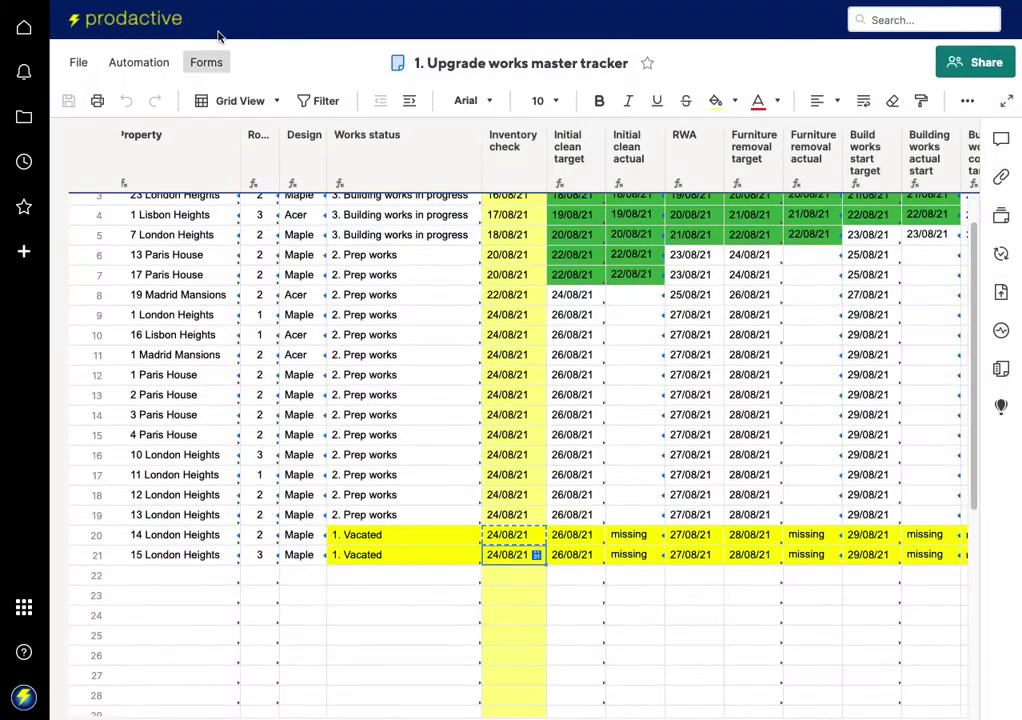
- Copy PropRefs MADR0010–MADR0012 from the 0. Property list sheet
key("ctrl+Tab")
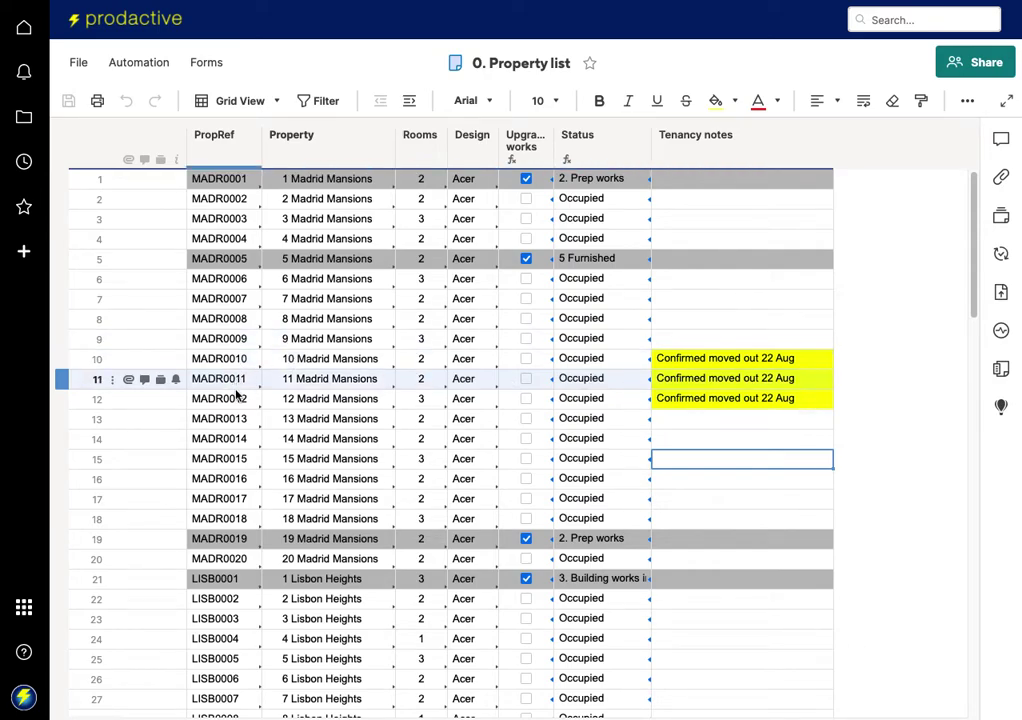
left_click_drag(230, 365, 232, 398)
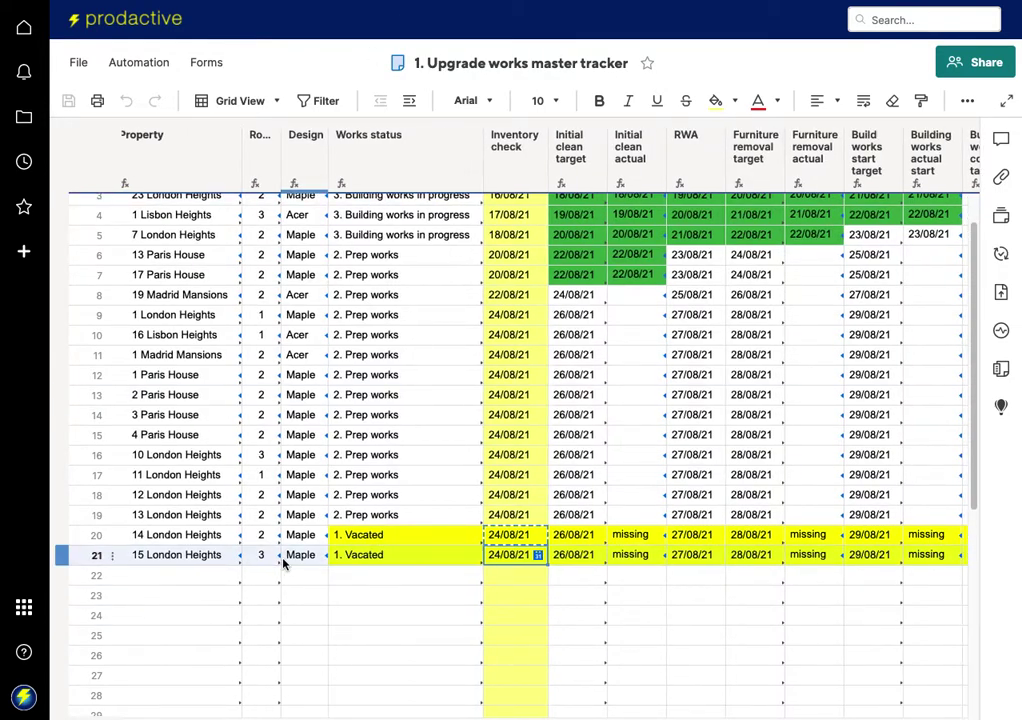
- Paste the three Madrid Mansions refs into the empty PropRef cell of row 22
scroll(283, 563, "left", 4)
left_click(230, 580)
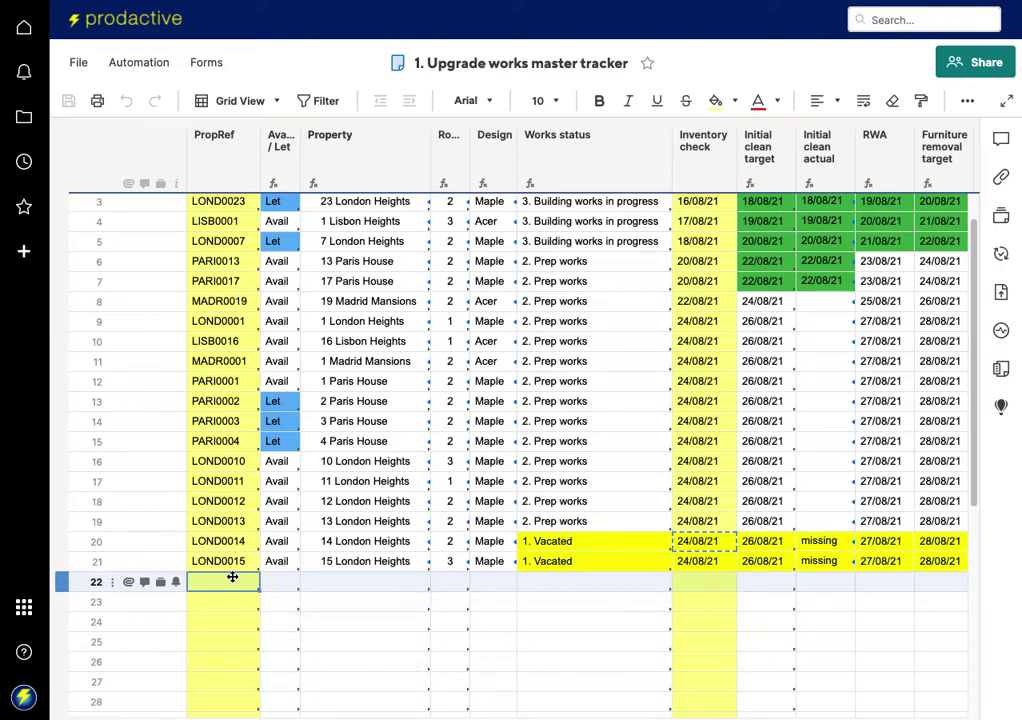
type("MADR0010\tAvail\t10 Madrid Mansions\t2\tAcer\t0. Pending move out MADR0011\tAvail\t11 Madrid Mansions\t2\tAcer\t0. Pending move out MADR0012\tAvail\t12 Madrid Mansions\t3\tAcer\t0. Pending move out")
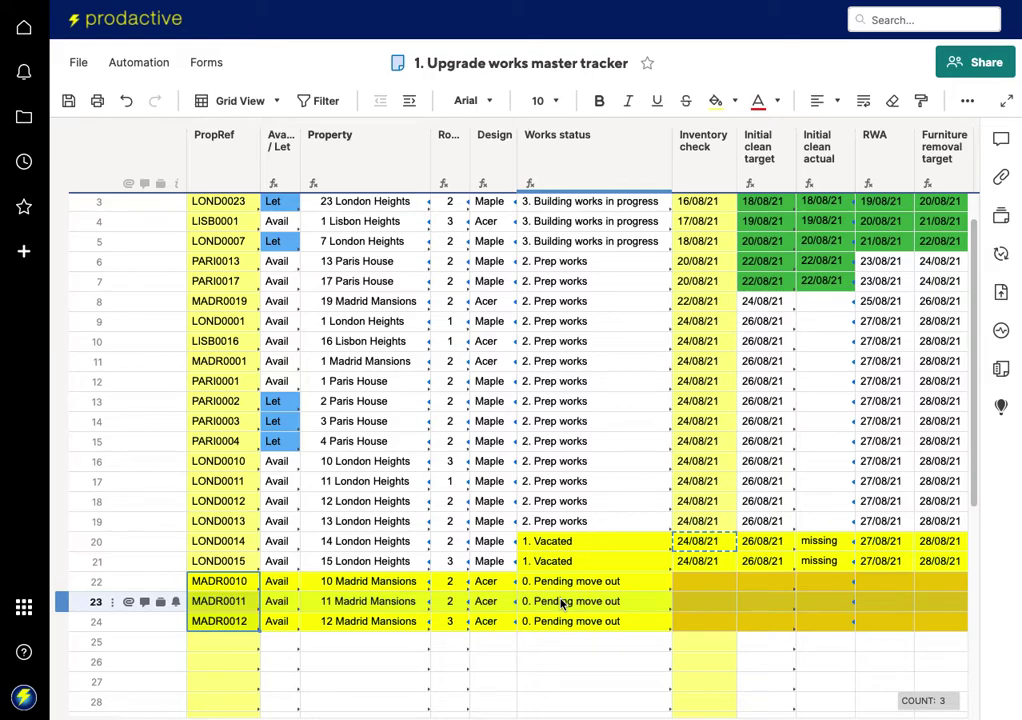
- Fill the 24/08/21 inventory check date into rows 22–24 and go to the 2. Initial clean sheet
scroll(562, 604, "right", 3)
scroll(562, 604, "down", 1)
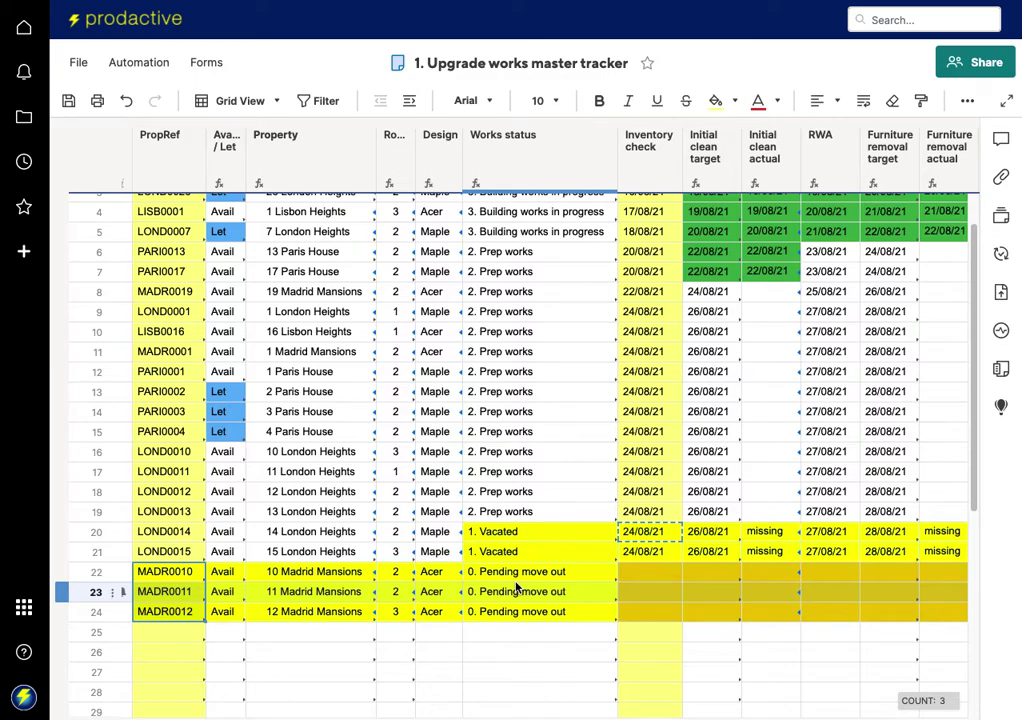
left_click(643, 553)
left_click_drag(643, 571, 643, 615)
type("24/08/21 24/08/21 24/08/21")
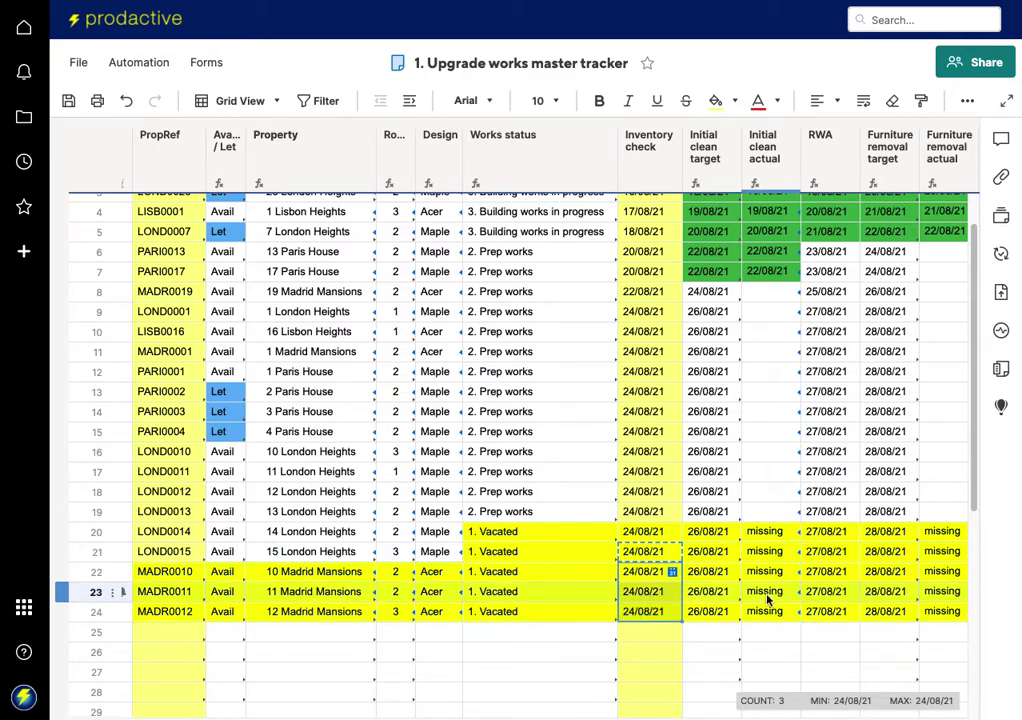
scroll(775, 638, "right", 2)
scroll(775, 638, "down", 1)
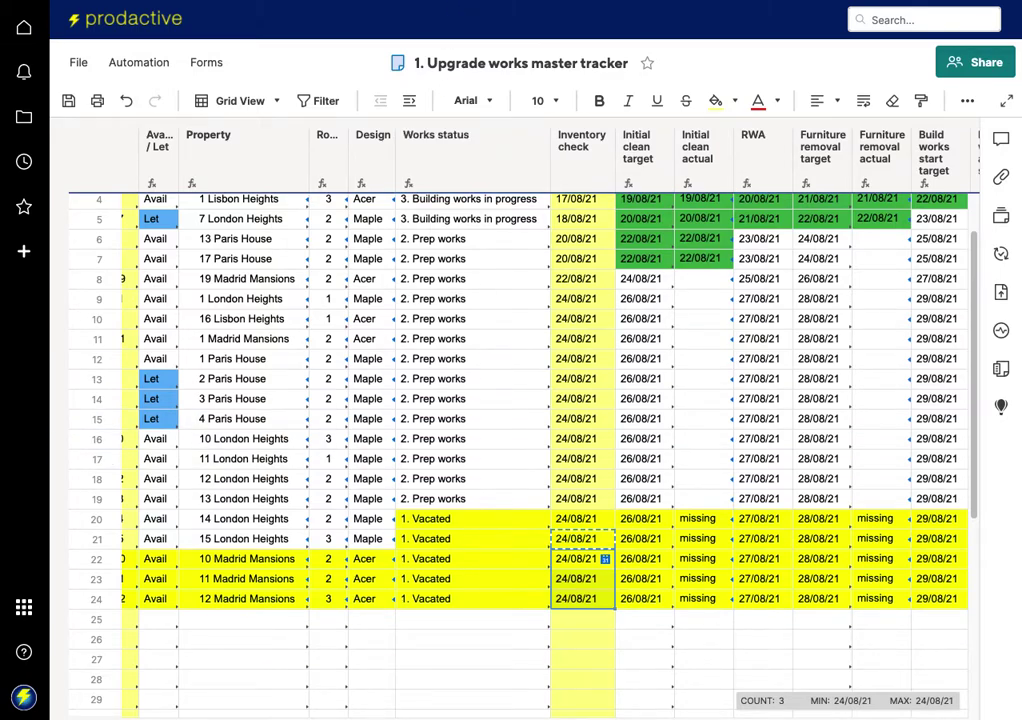
key("ctrl+Tab")
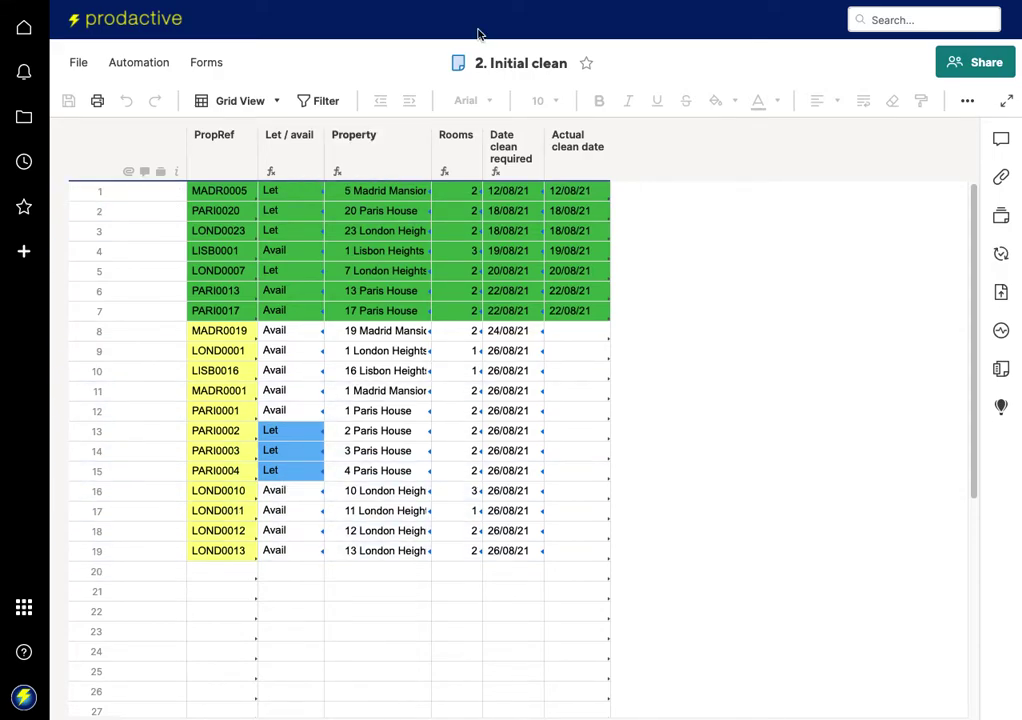
- Look over the 3. Initial furn removal and 2. Initial clean sheets, then return to 1. Upgrade works master tracker
key("ctrl+Tab")
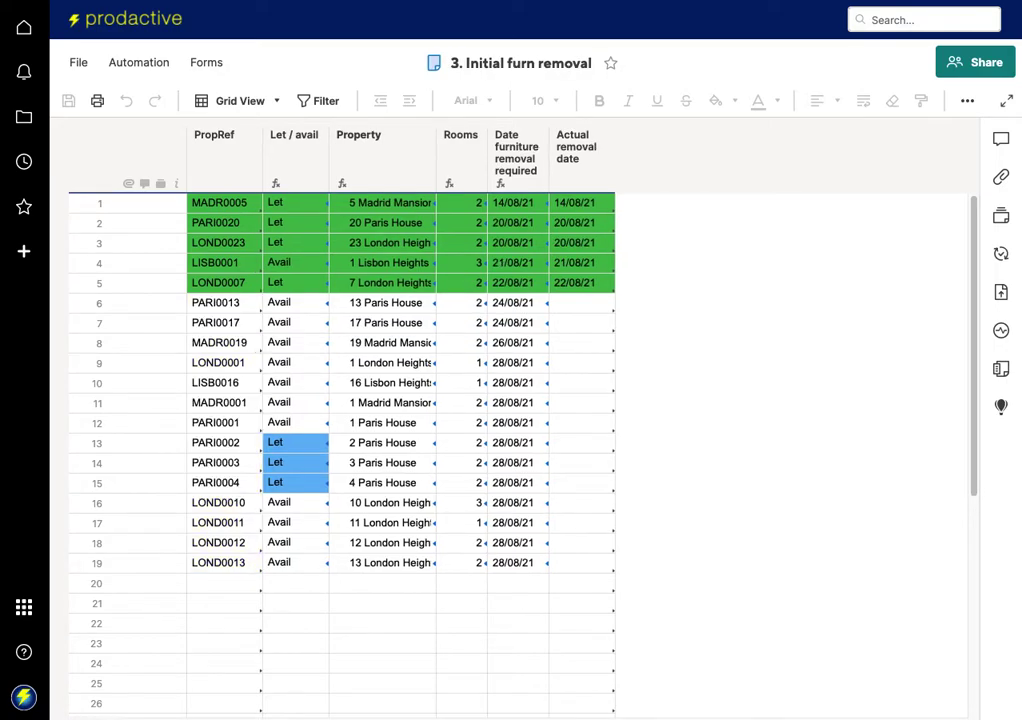
key("ctrl+shift+Tab")
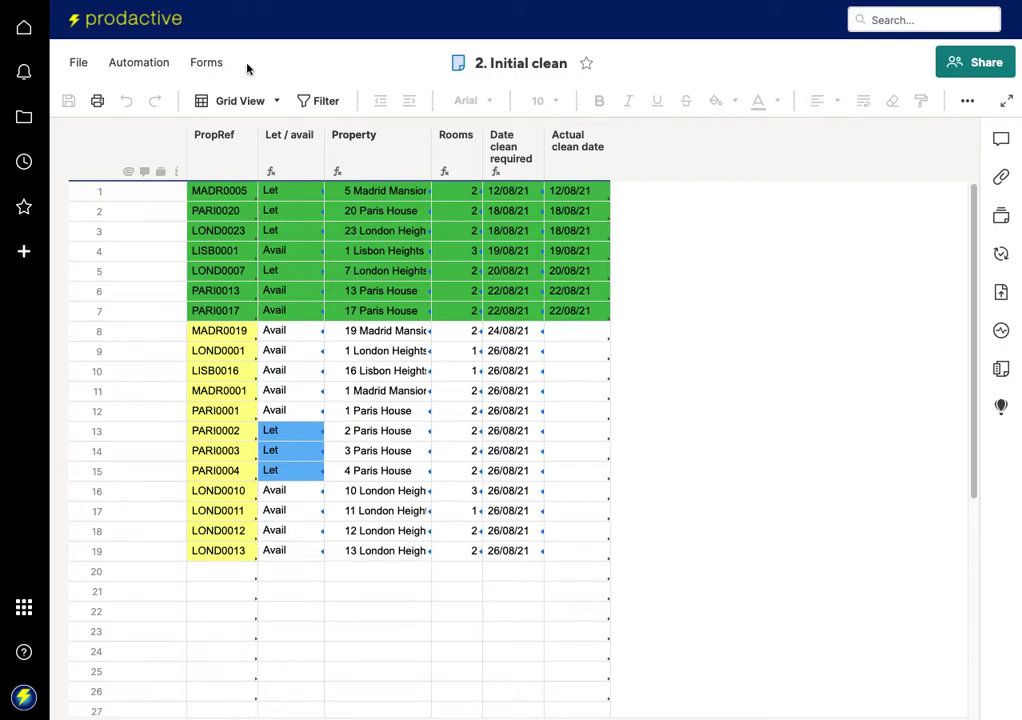
key("ctrl+shift+Tab")
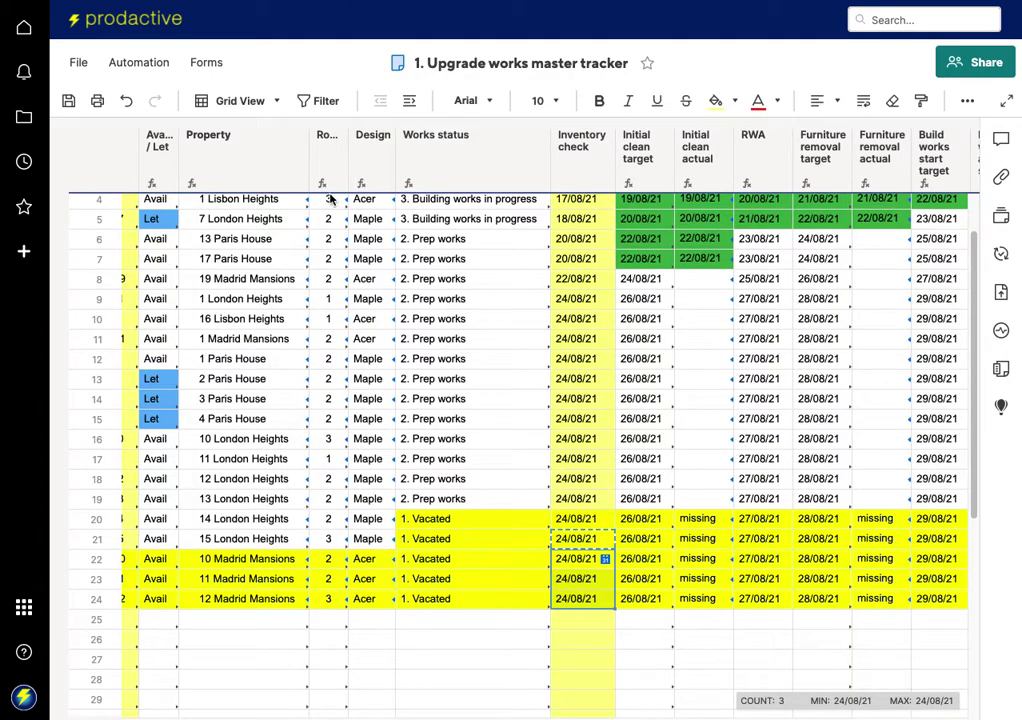
scroll(320, 511, "left", 2)
scroll(320, 511, "down", 1)
scroll(338, 438, "left", 1)
scroll(338, 449, "down", 1)
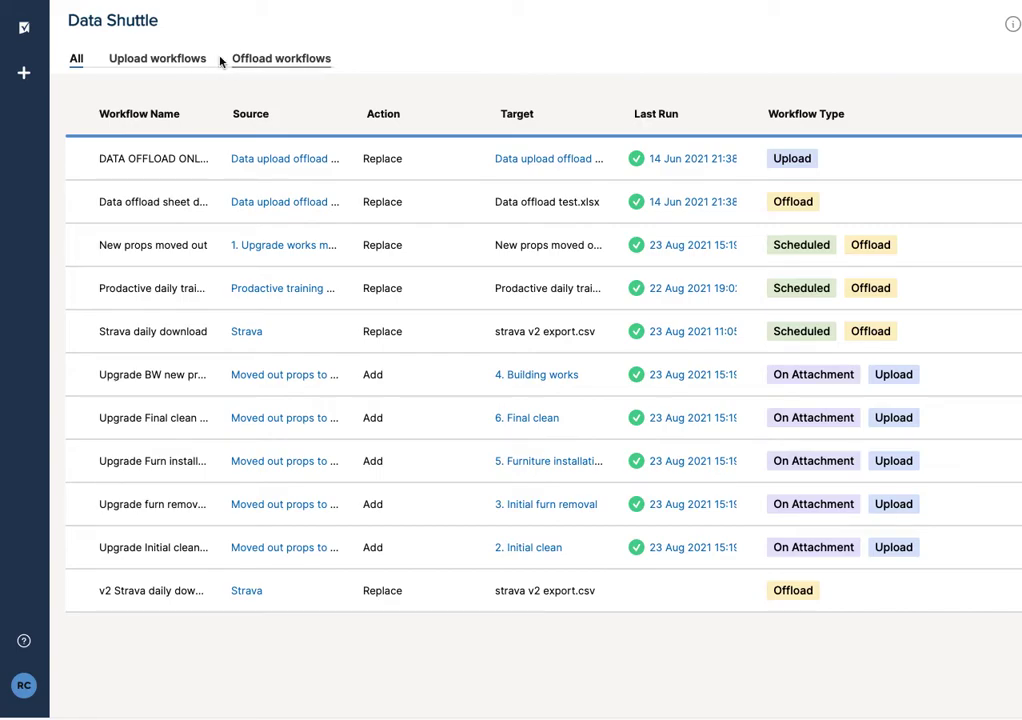
- Edit the New props moved out workflow from the Offload workflows list
left_click(262, 60)
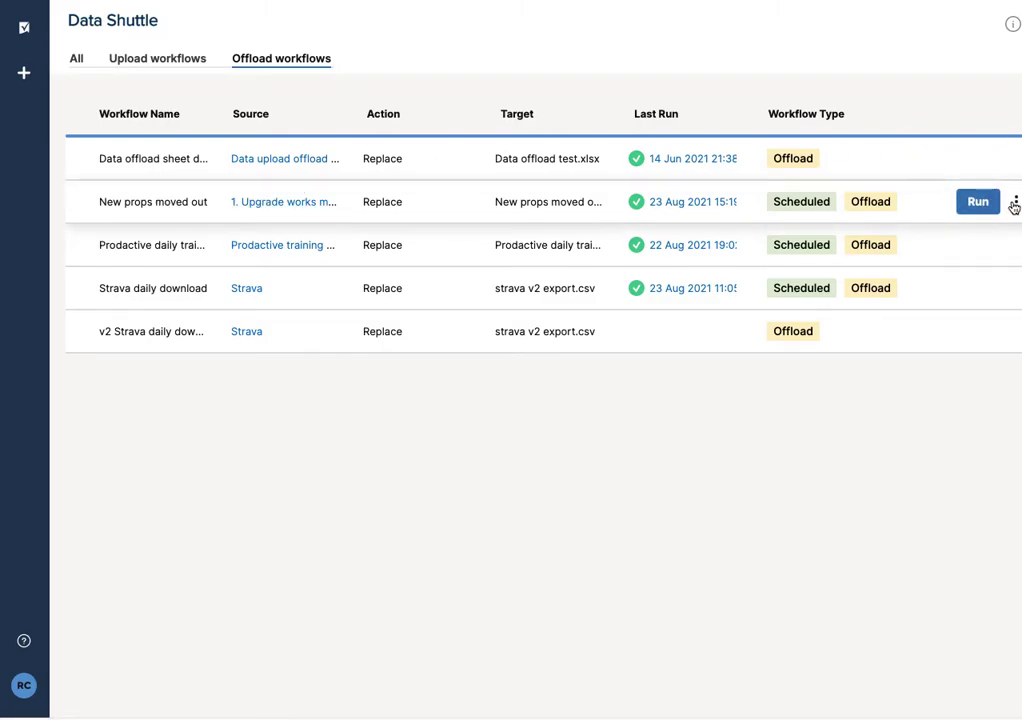
left_click(1014, 204)
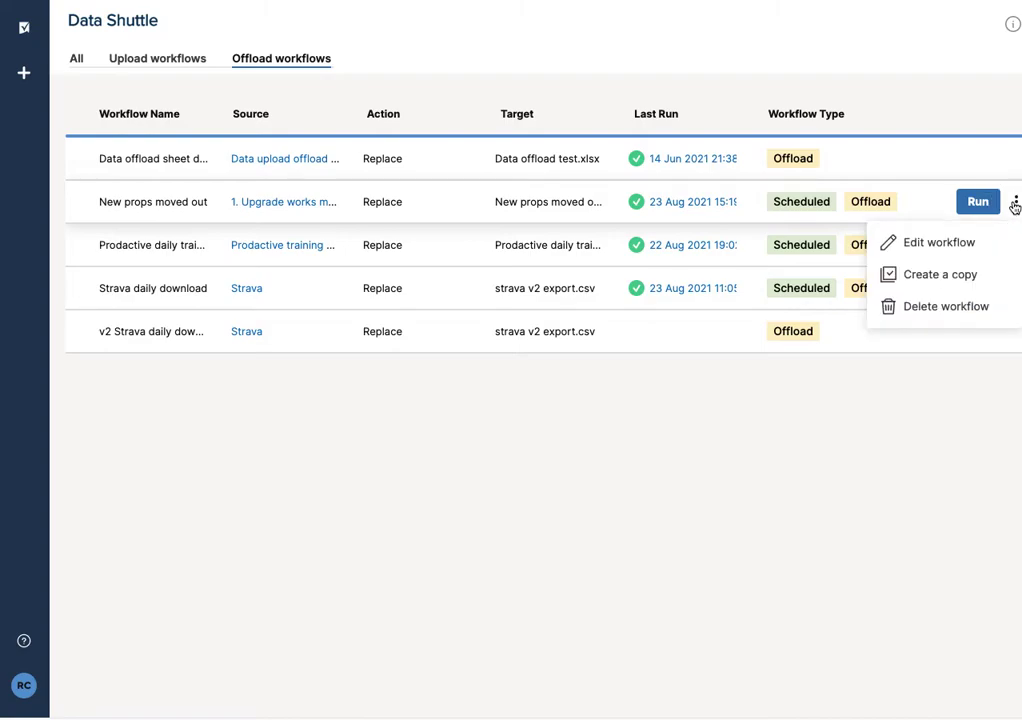
left_click(955, 250)
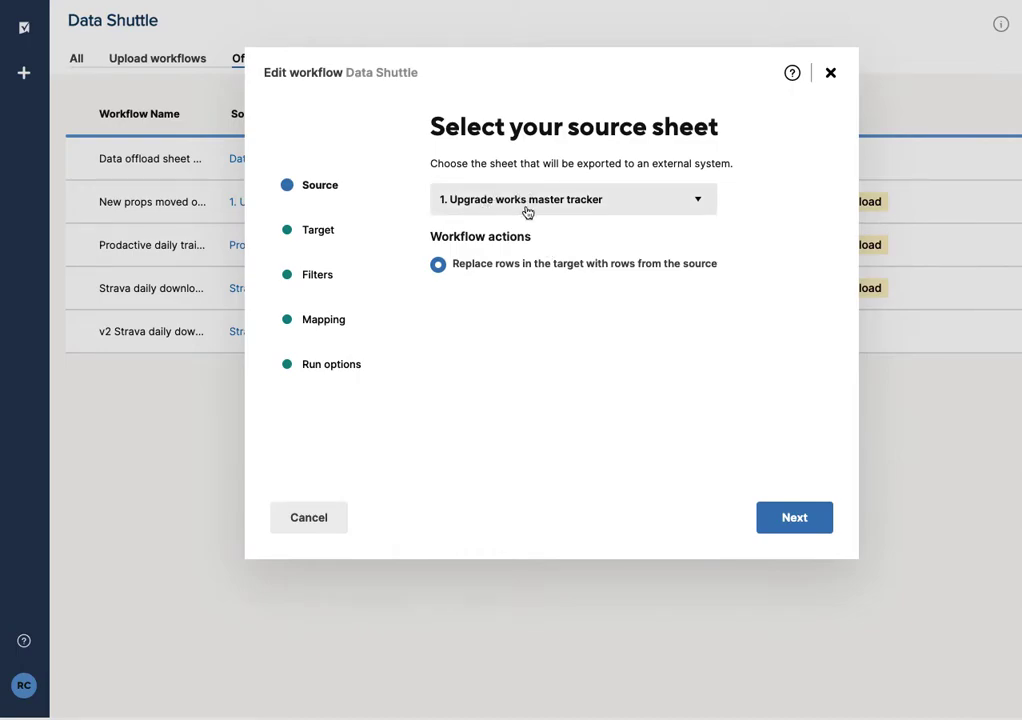
- Keep Smartsheet Attachment as target location and Excel as the export file type
left_click(798, 520)
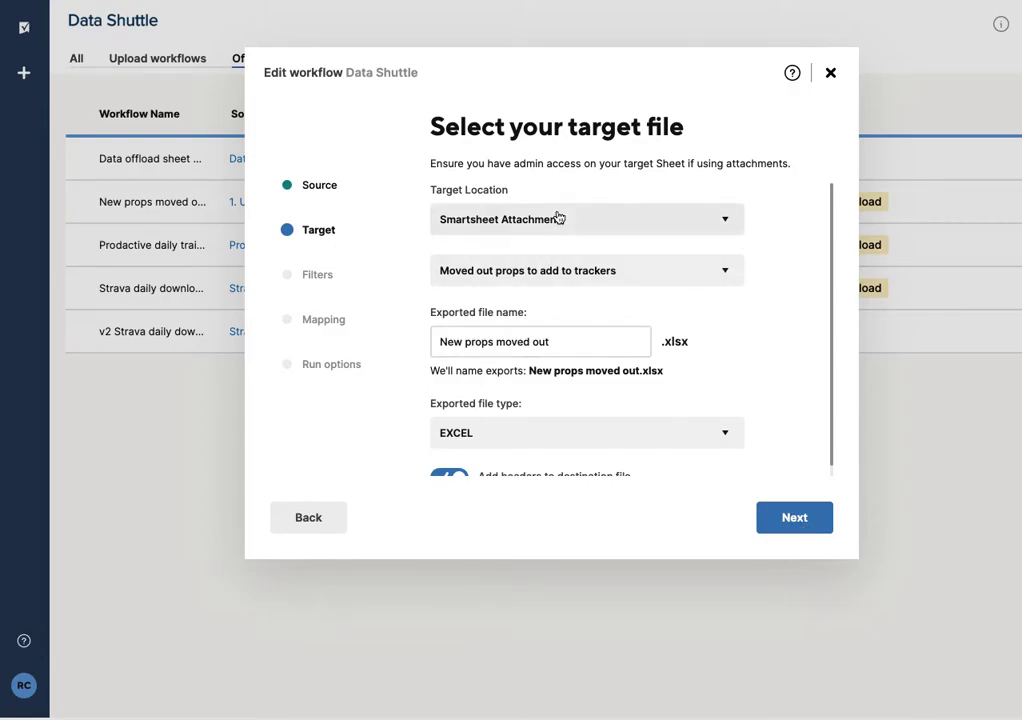
left_click(558, 221)
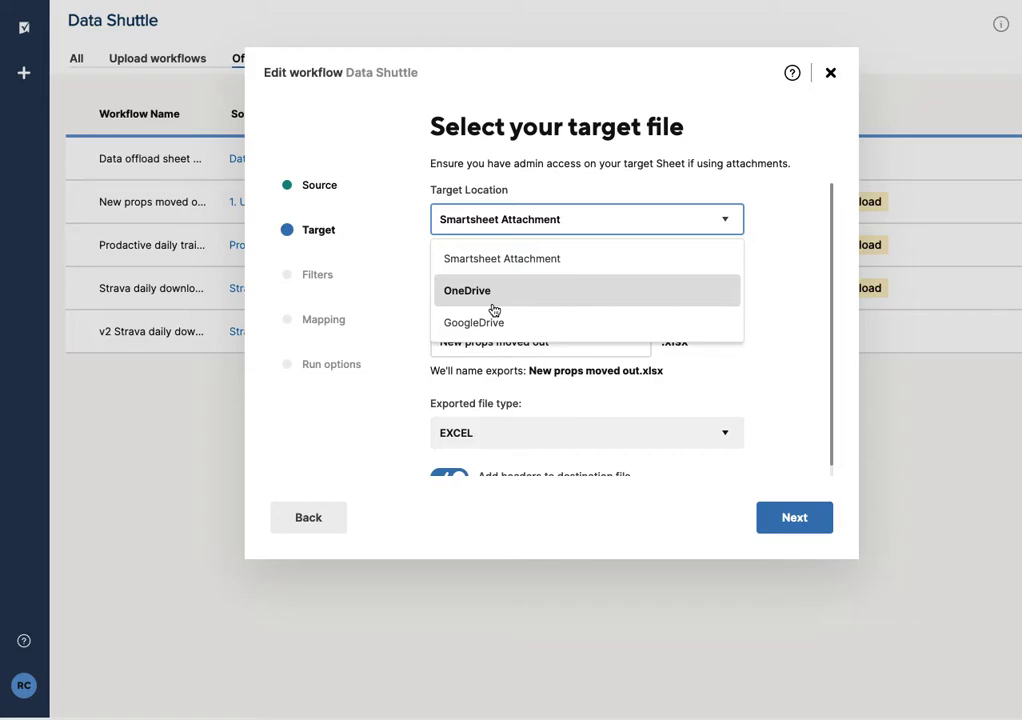
left_click(400, 226)
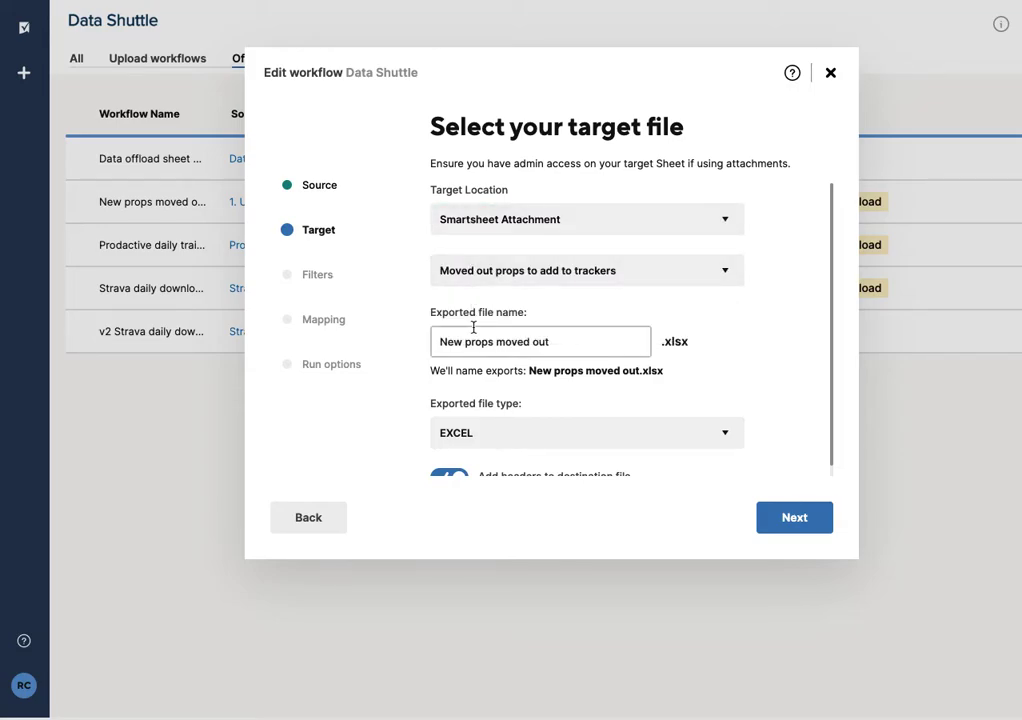
scroll(474, 327, "down", 1)
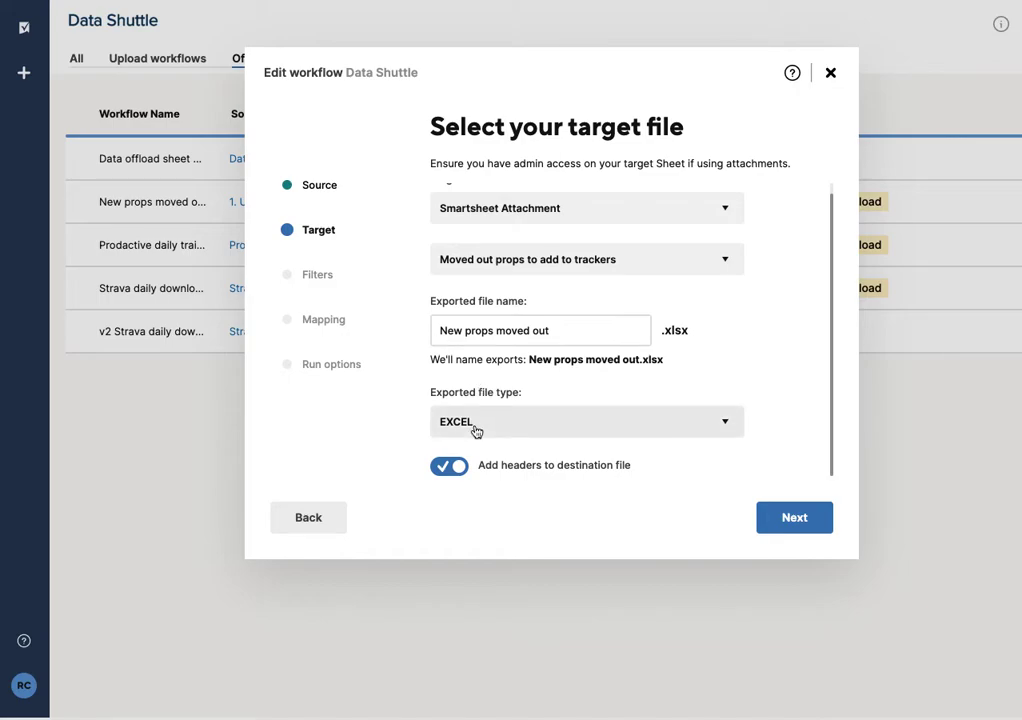
left_click(576, 425)
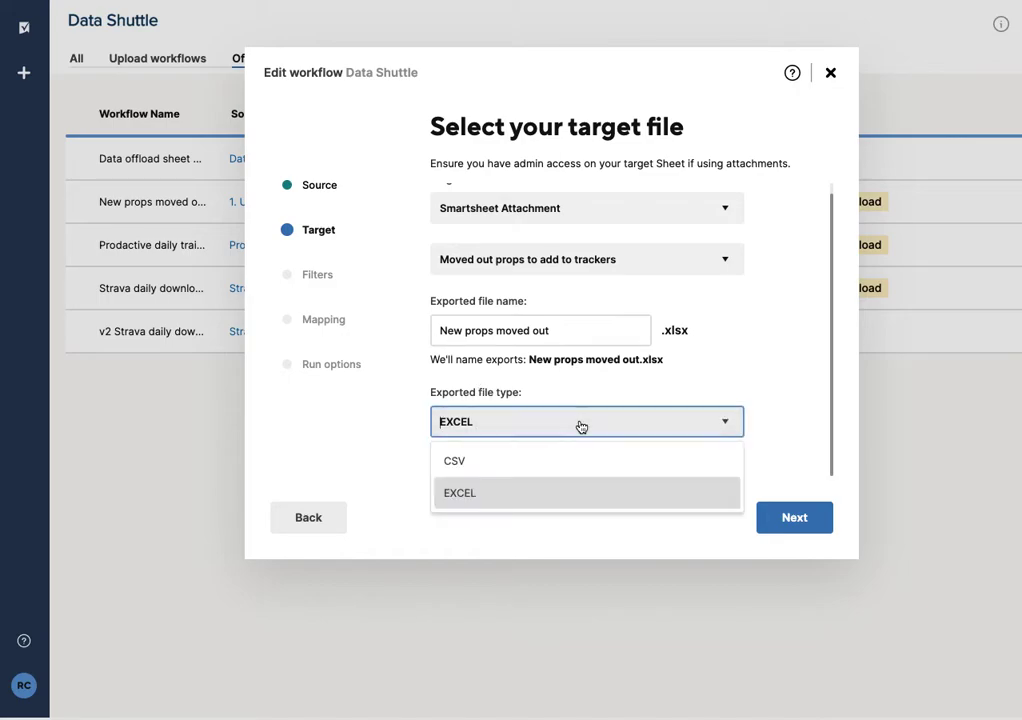
left_click(778, 418)
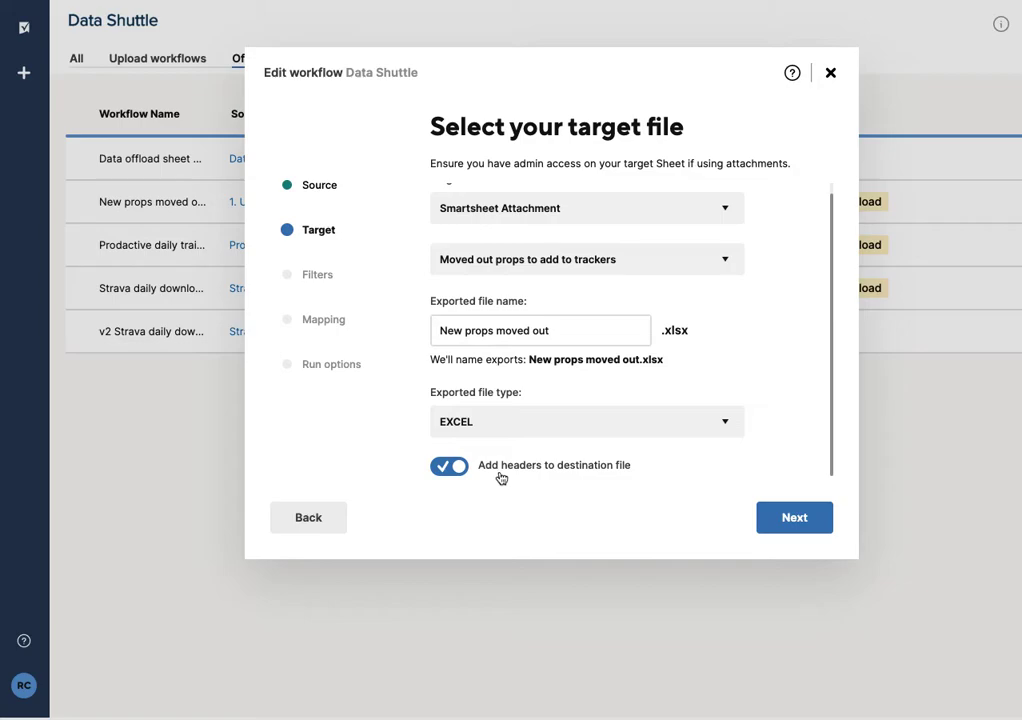
left_click(794, 519)
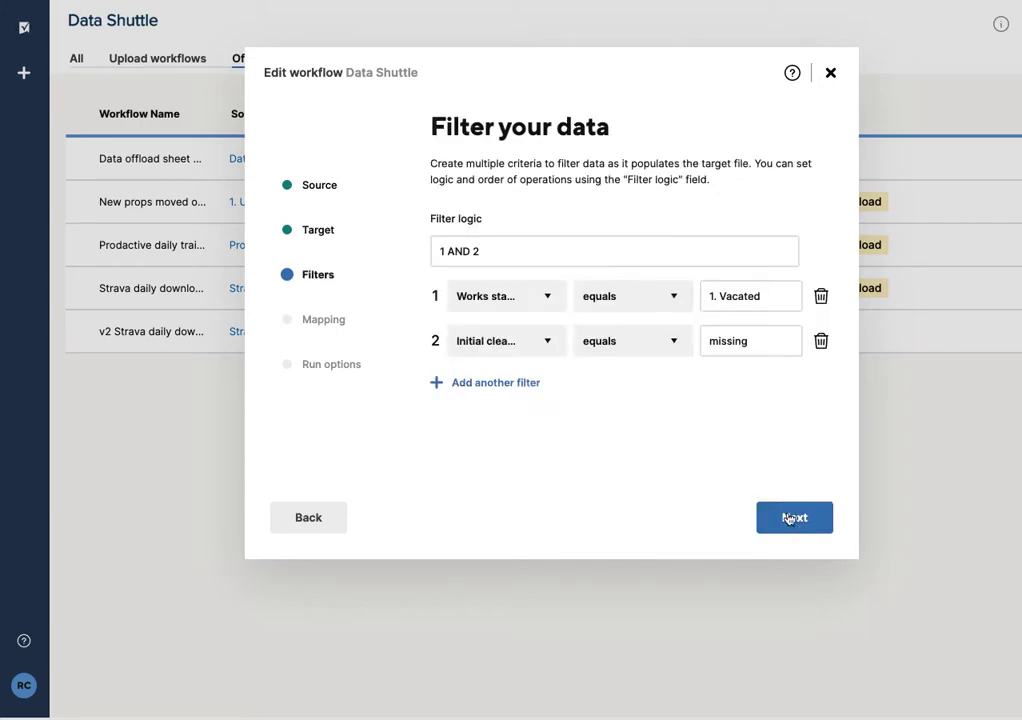
- Keep the Works status equals 1. Vacated and missing Initial clean actual filters unchanged
left_click(522, 298)
left_click(525, 495)
left_click(493, 344)
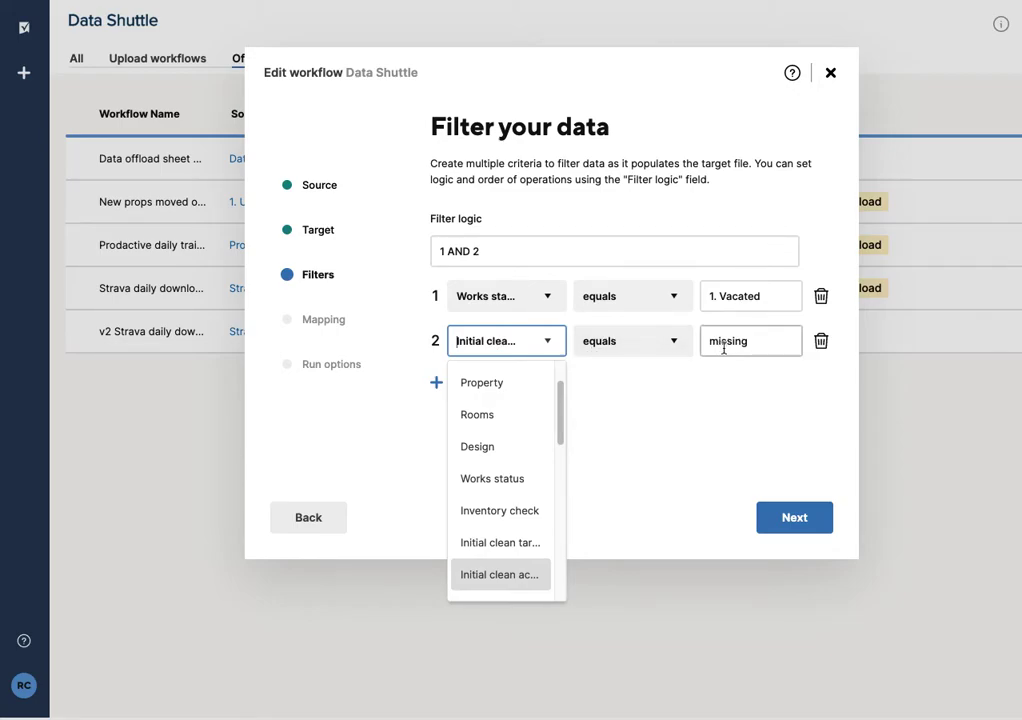
left_click(797, 522)
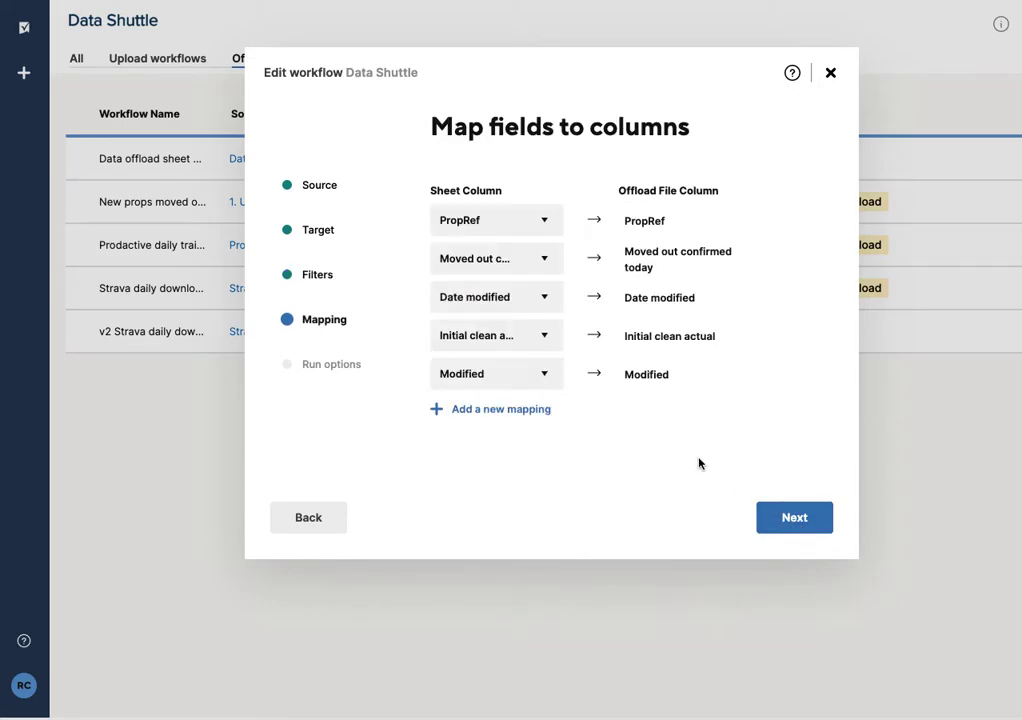
- Keep PropRef and the other column mappings and the Monday–Saturday 15-minute run schedule
left_click(487, 225)
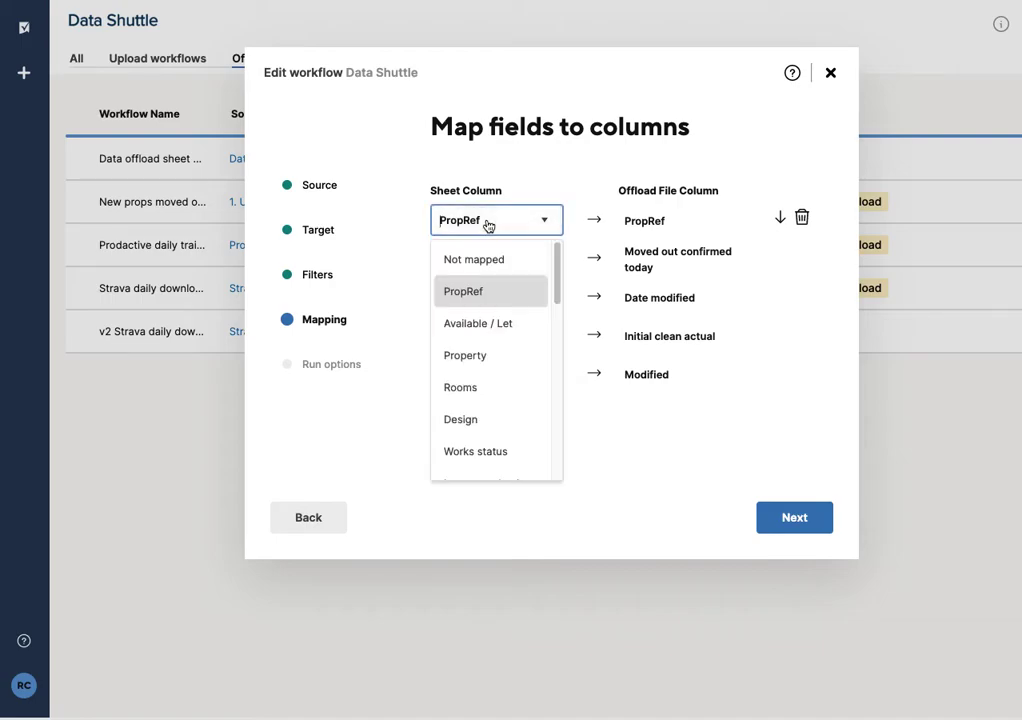
left_click(476, 292)
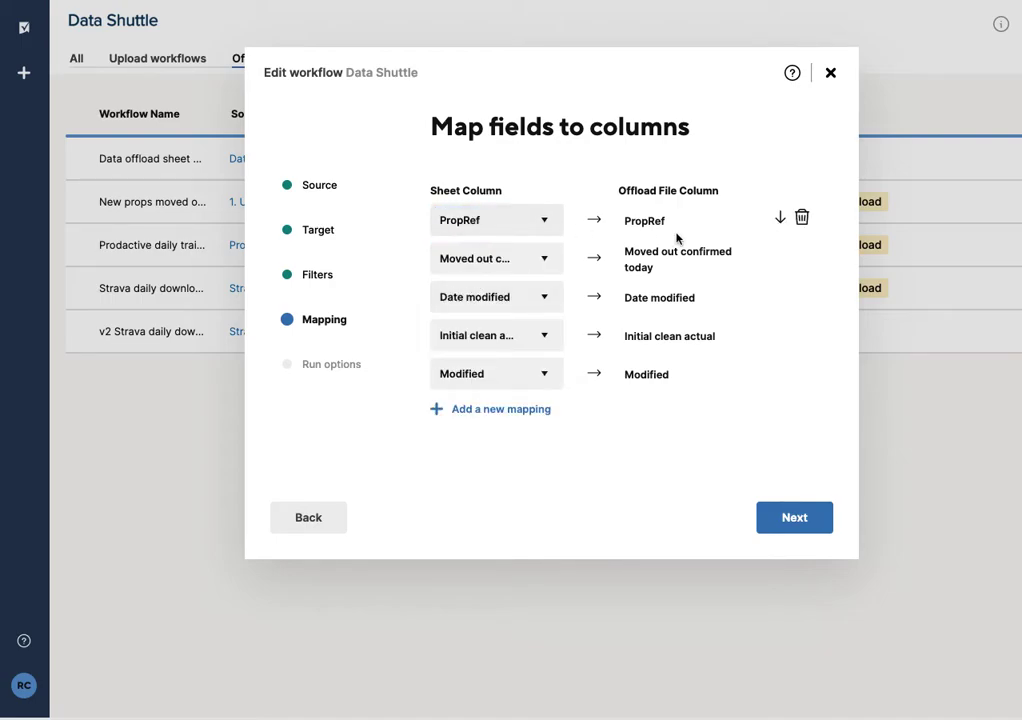
left_click(791, 525)
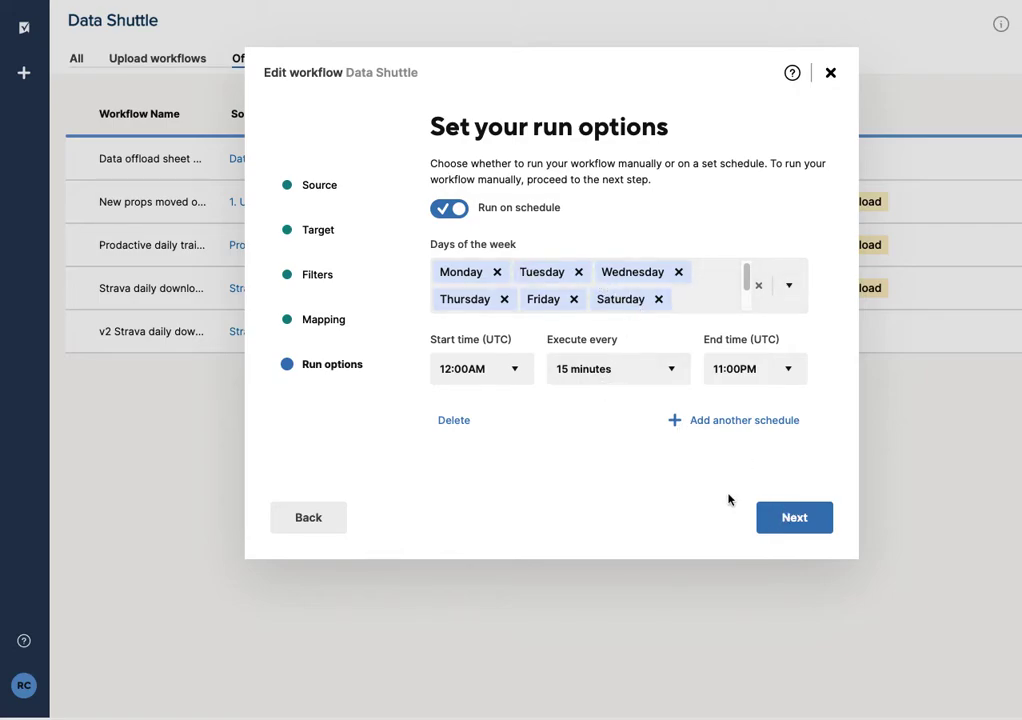
left_click(795, 519)
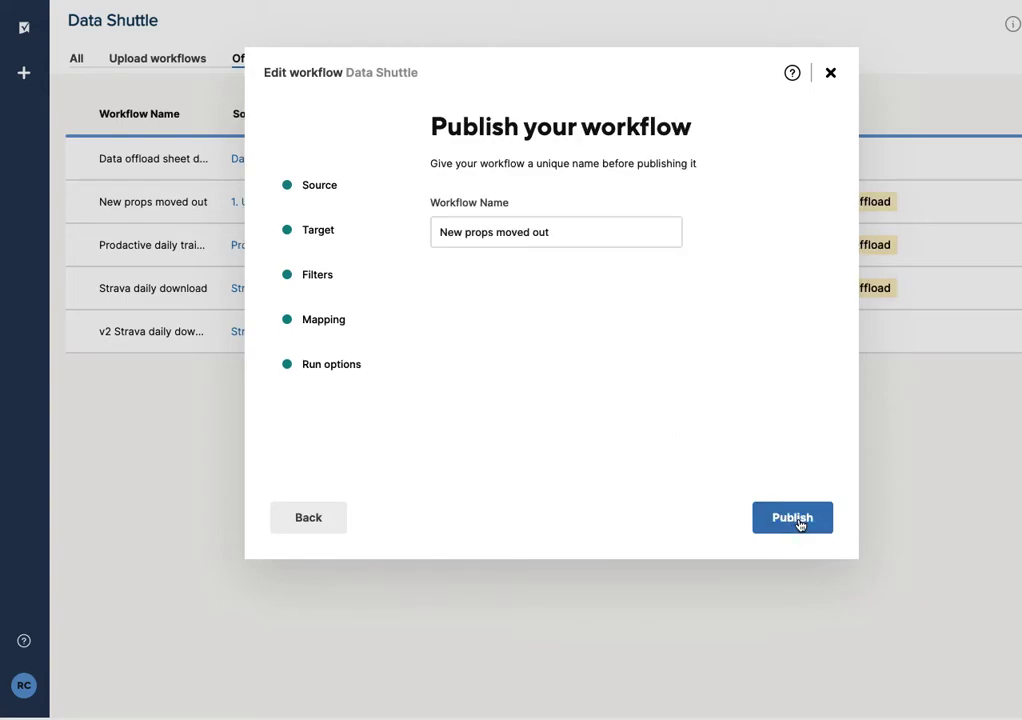
- Publish New props moved out, then view and close its run history
left_click(780, 527)
mouse_move(228, 187)
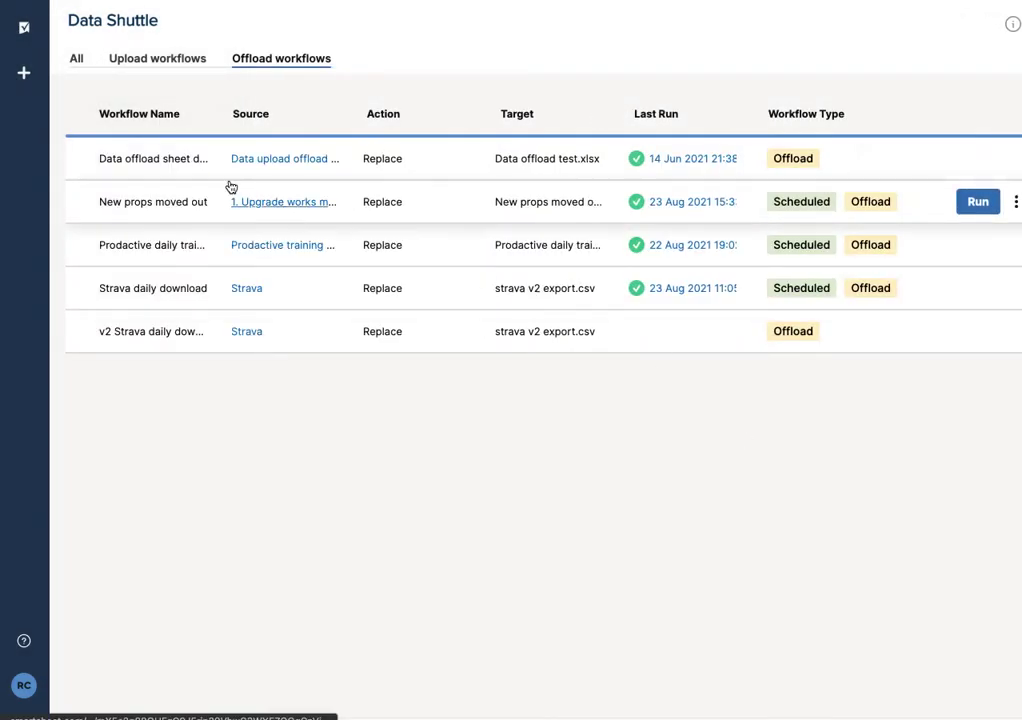
left_click(720, 207)
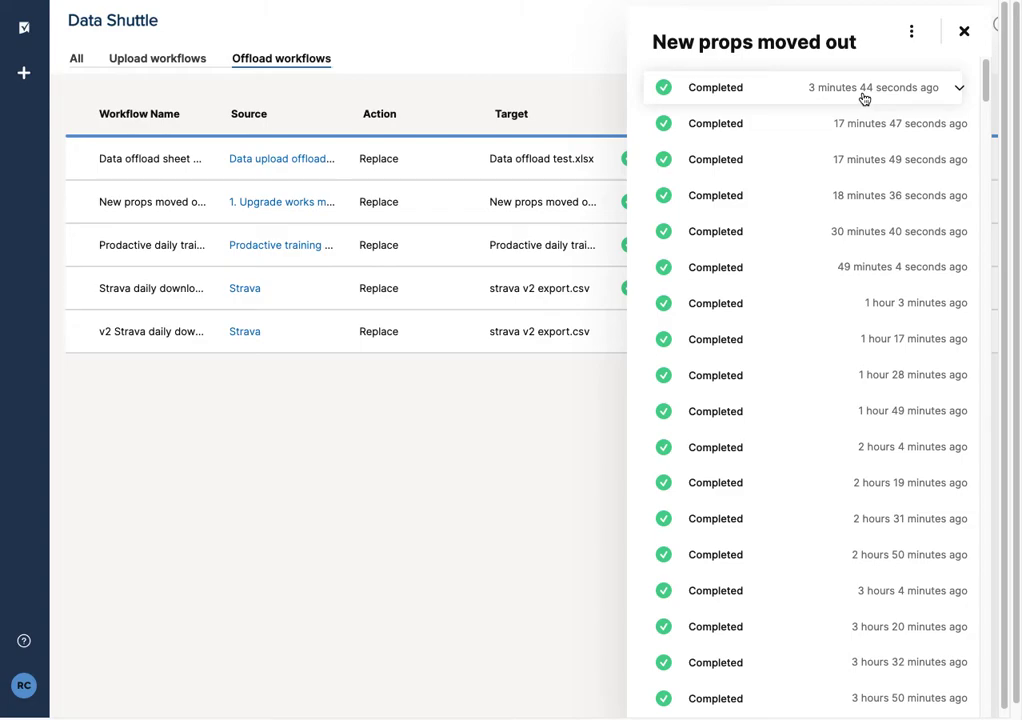
left_click(965, 33)
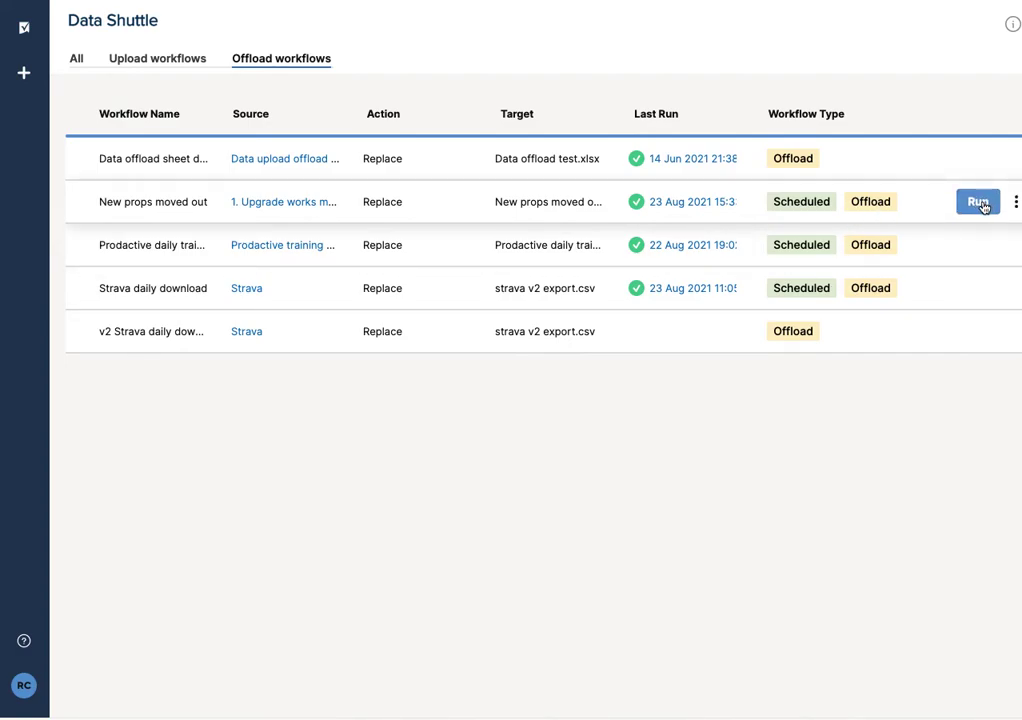
- Run New props moved out twice and confirm the latest run completed in the run history
left_click(979, 202)
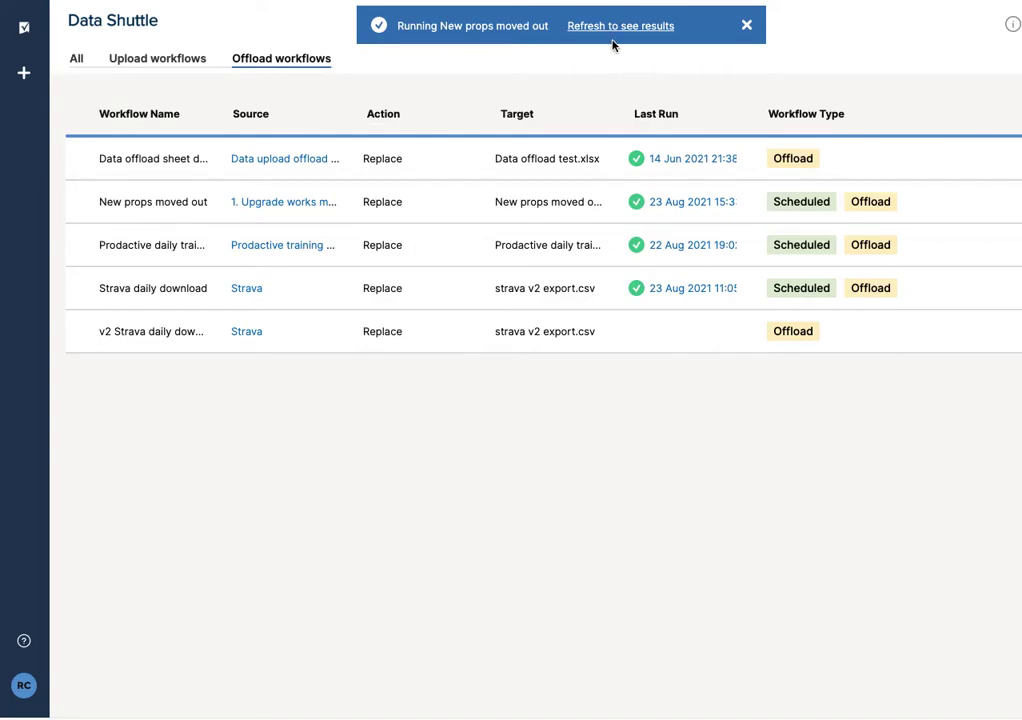
left_click(692, 202)
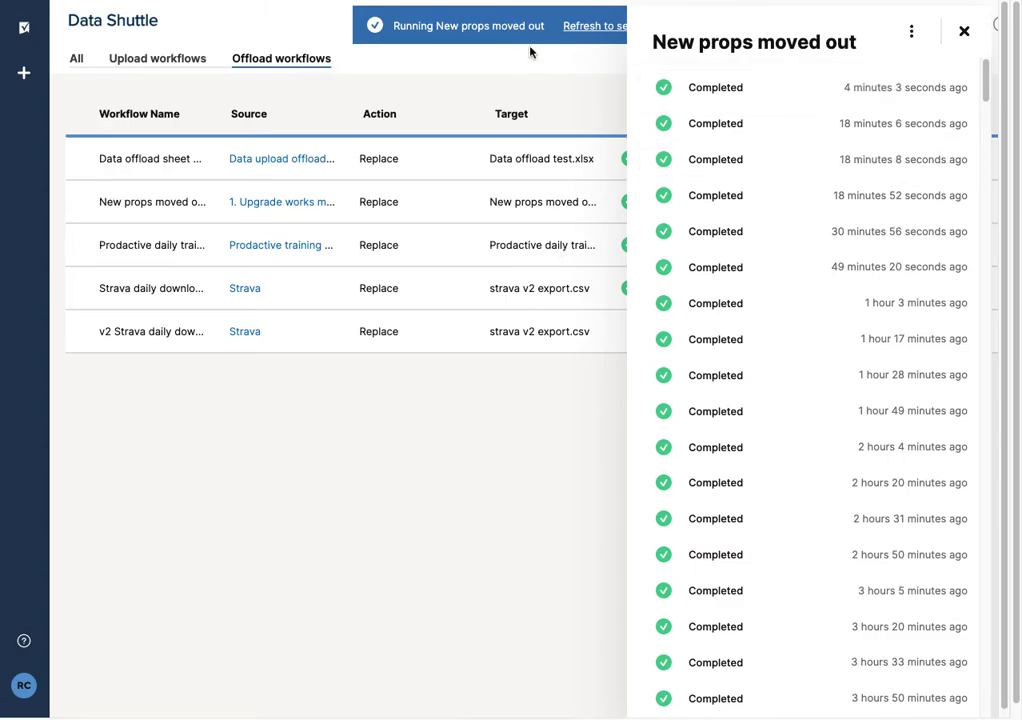
left_click(487, 399)
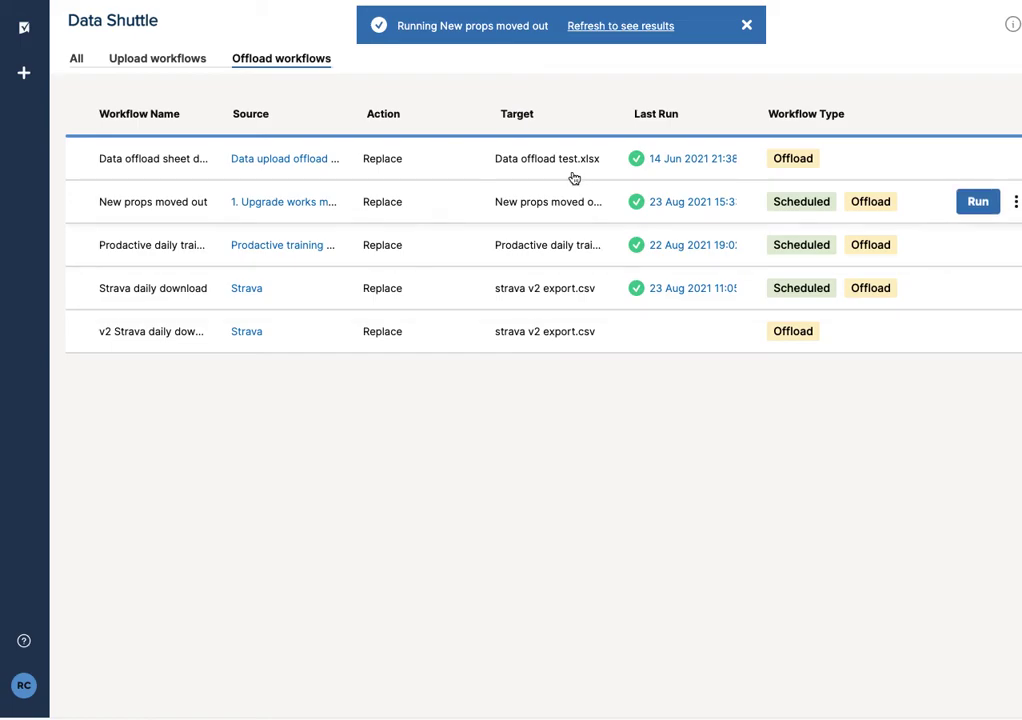
left_click(983, 202)
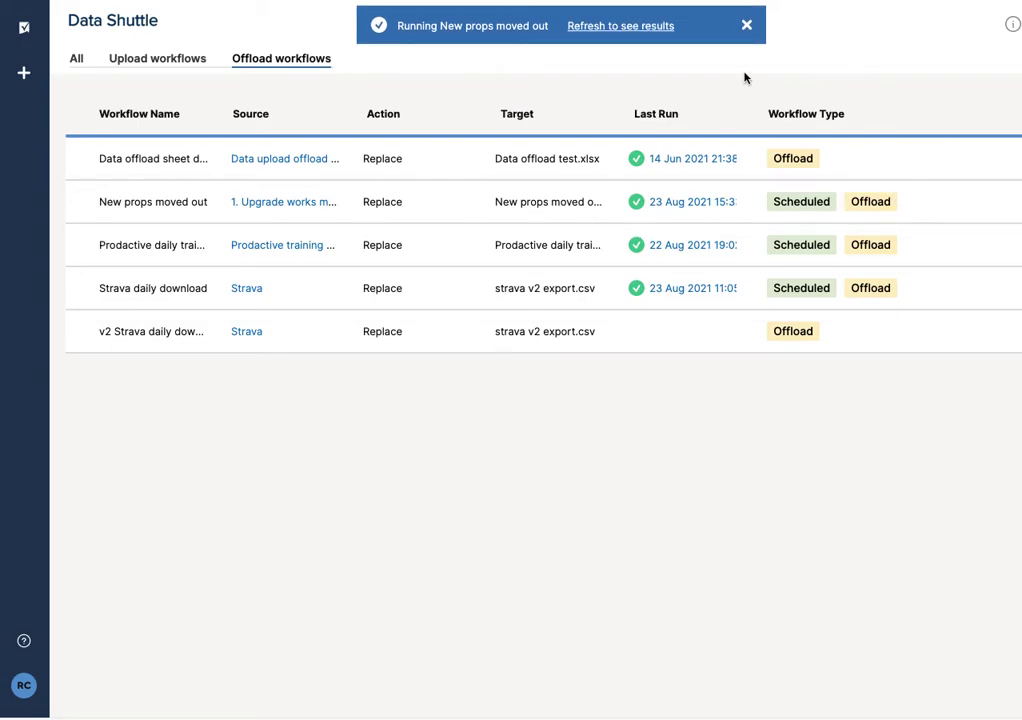
left_click(746, 25)
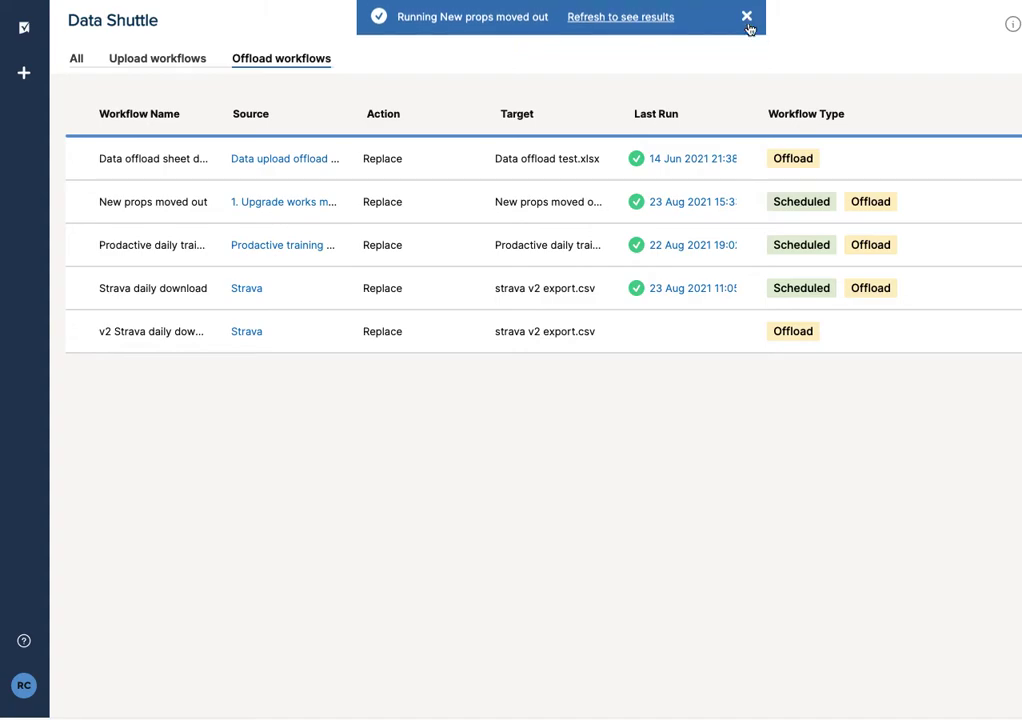
left_click(709, 201)
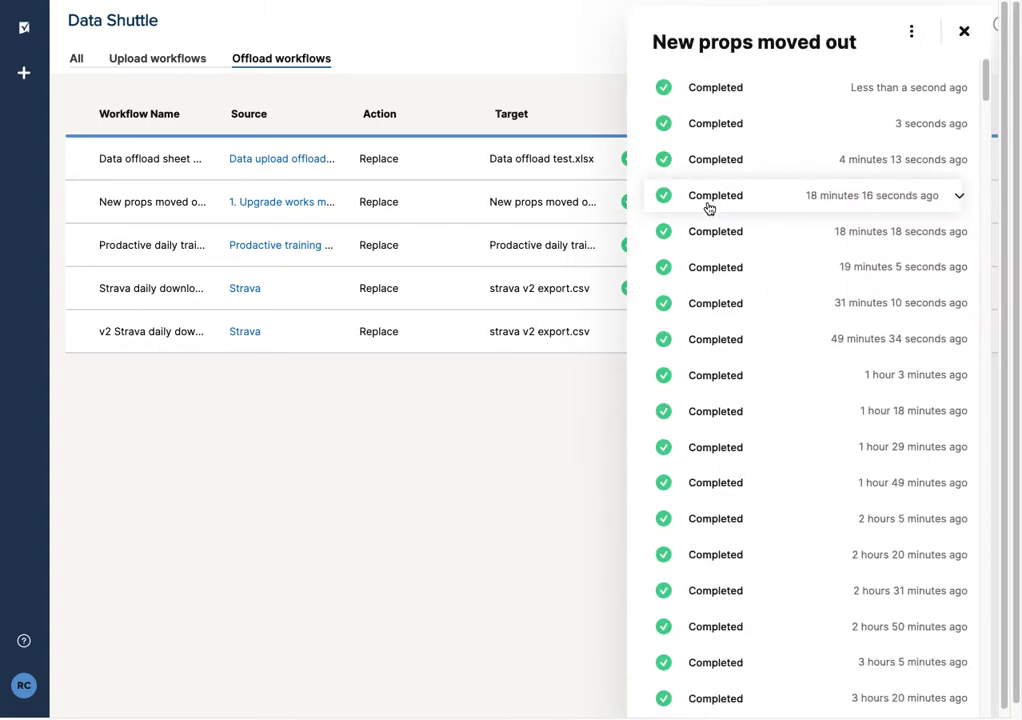
left_click(964, 31)
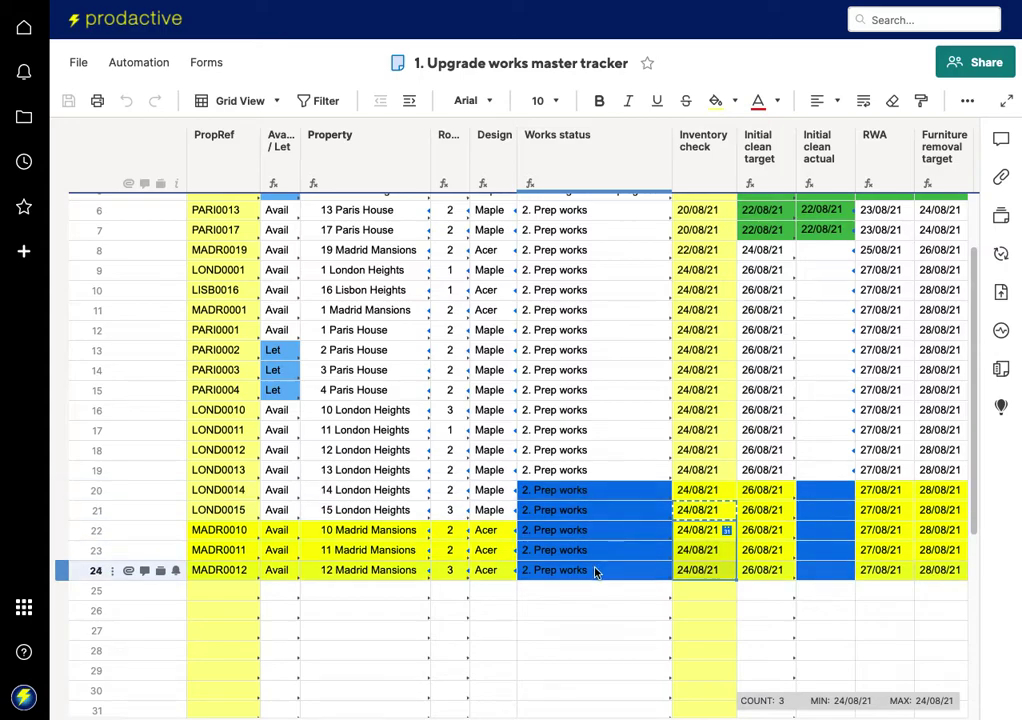
scroll(804, 518, "up", 1)
scroll(804, 518, "right", 2)
scroll(804, 518, "down", 1)
scroll(804, 518, "right", 5)
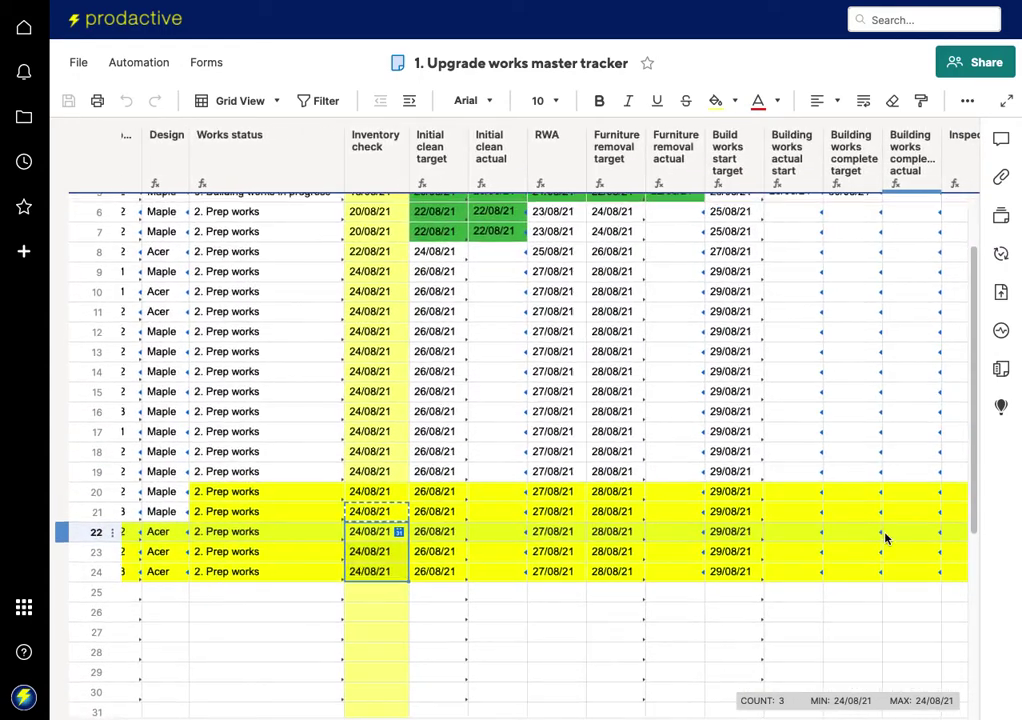
scroll(885, 538, "up", 1)
scroll(885, 538, "left", 1)
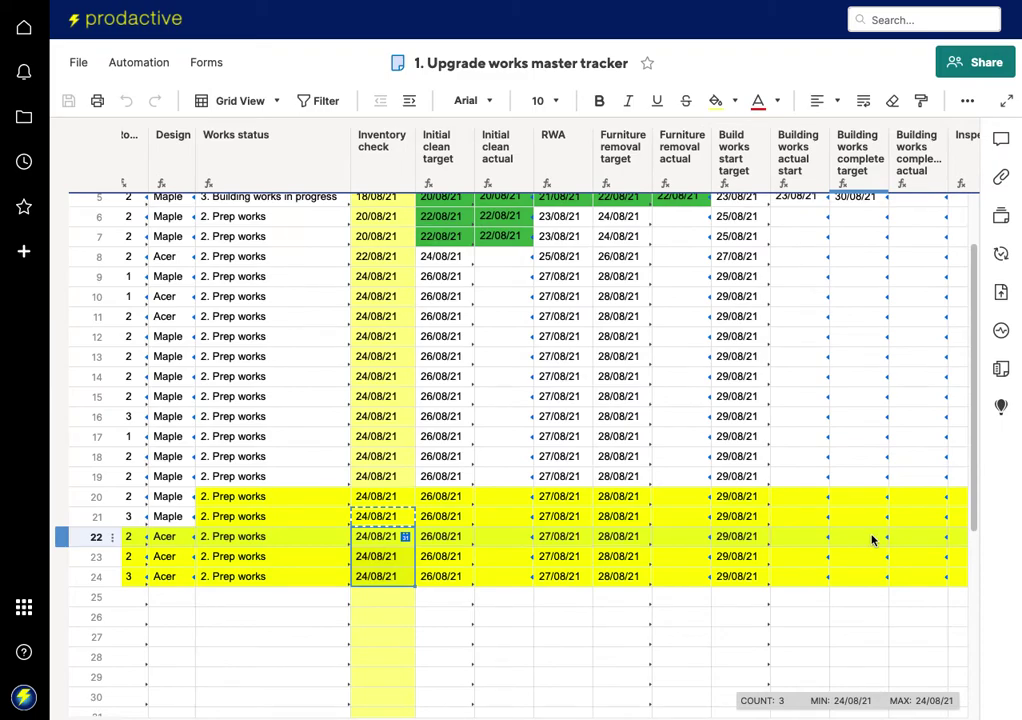
scroll(845, 531, "right", 1)
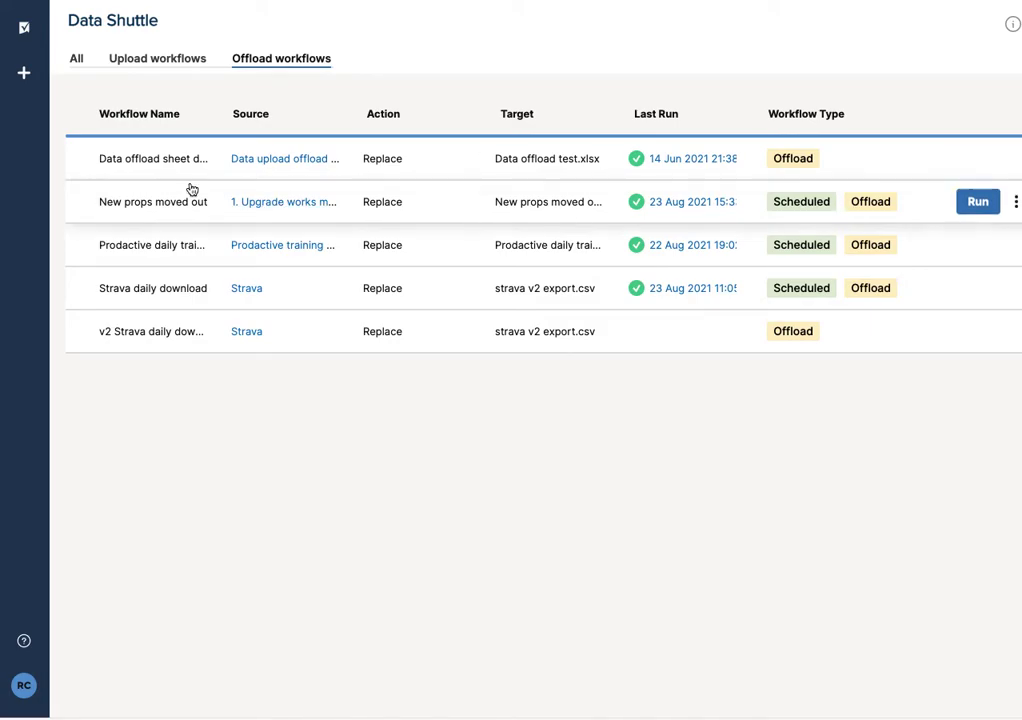
- From the Upload workflows list, refresh the Moved out props sheet to load attachment version V242
left_click(156, 60)
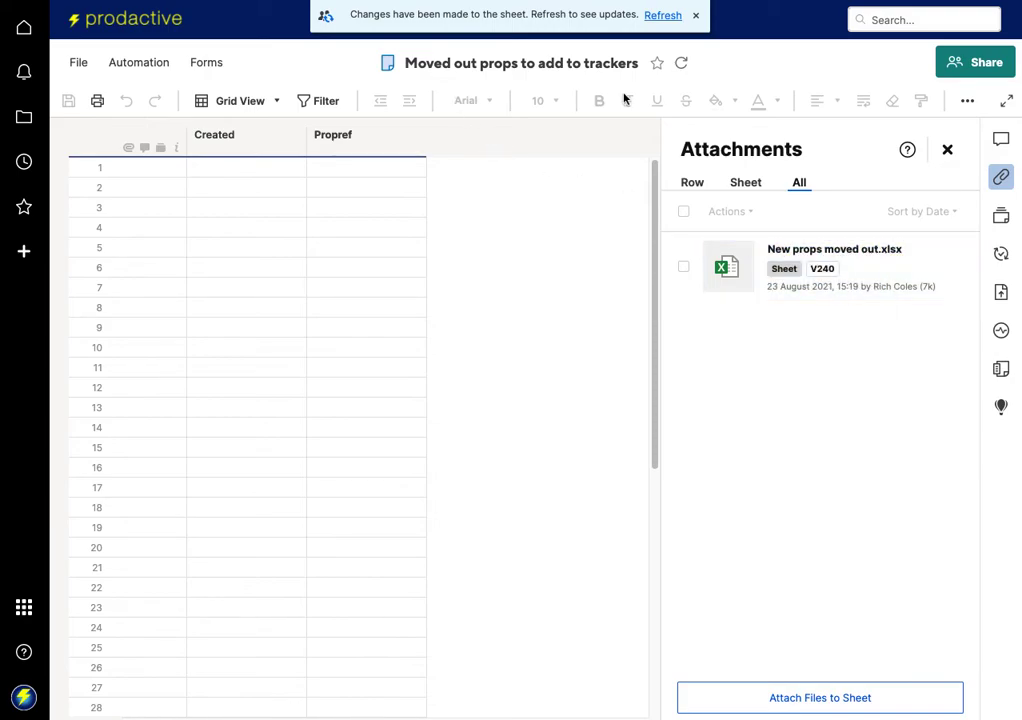
left_click(681, 65)
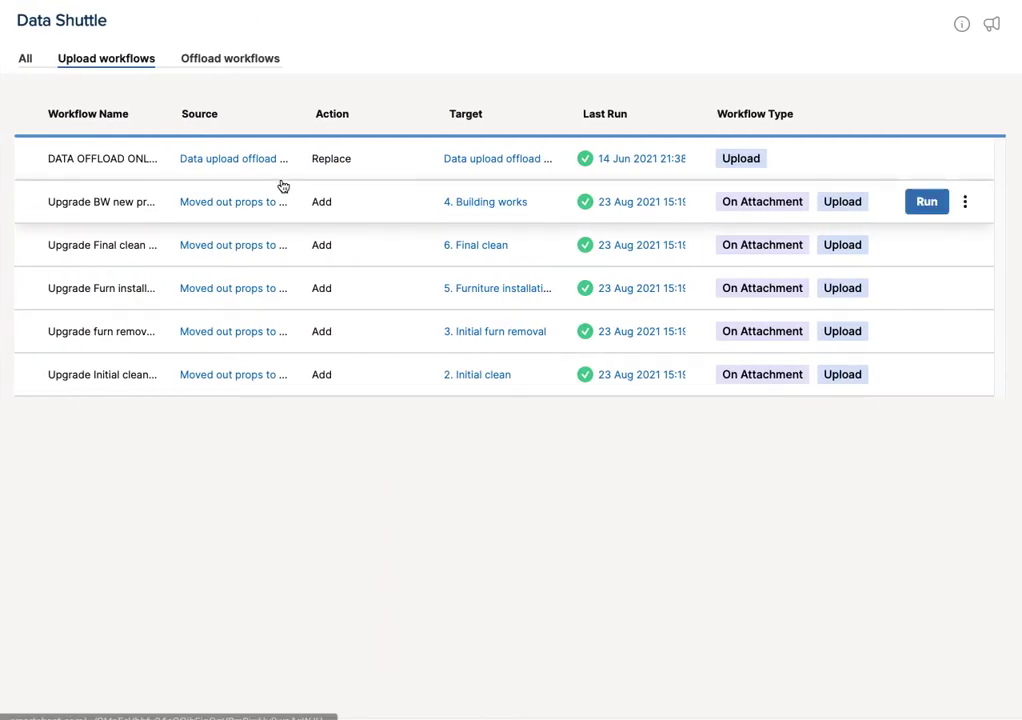
- Inspect the Upgrade upload workflows listed in Data Shuttle's Upload workflows tab
mouse_move(767, 216)
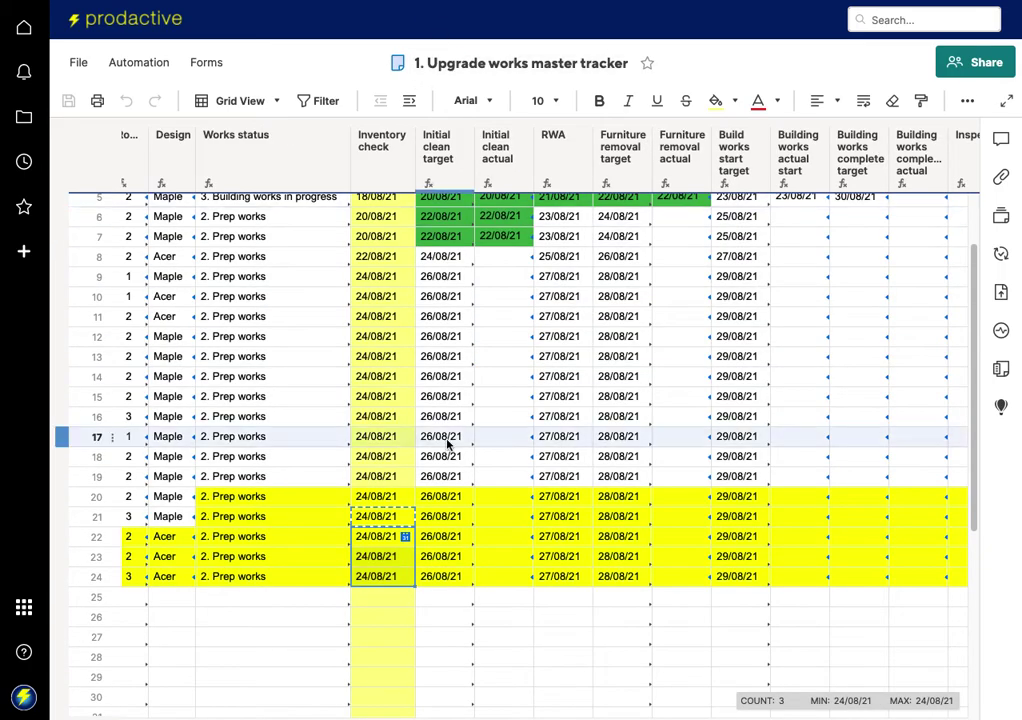
- Scroll the trackers to rows 20–24 to confirm the new LOND0014–15 and MADR0010–12 properties
scroll(625, 530, "right", 5)
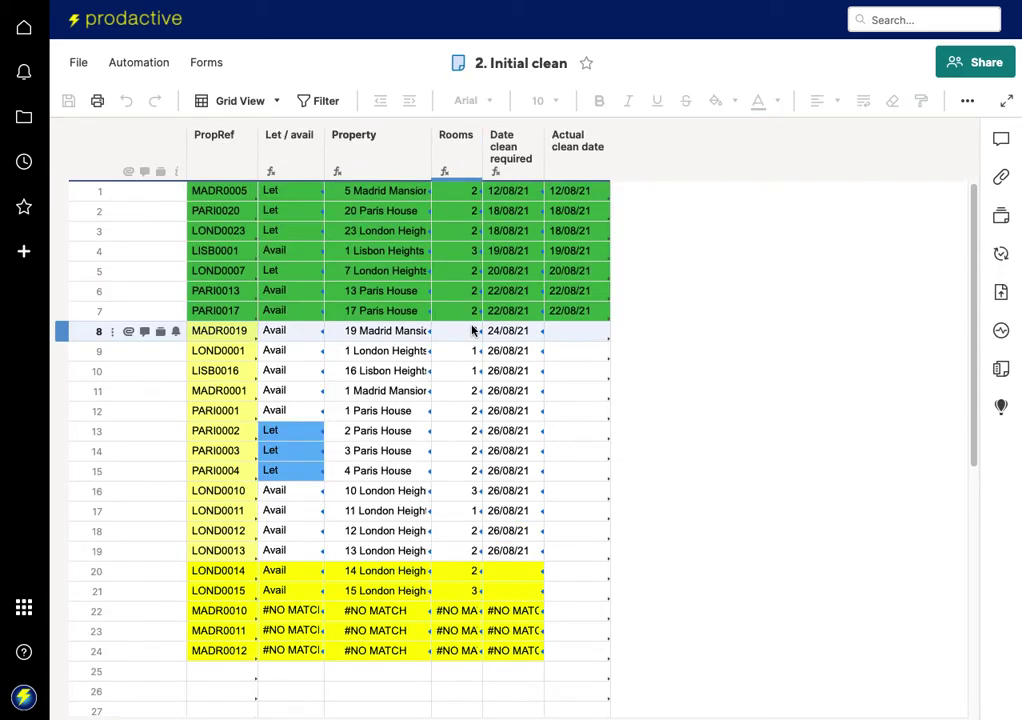
scroll(380, 325, "down", 1)
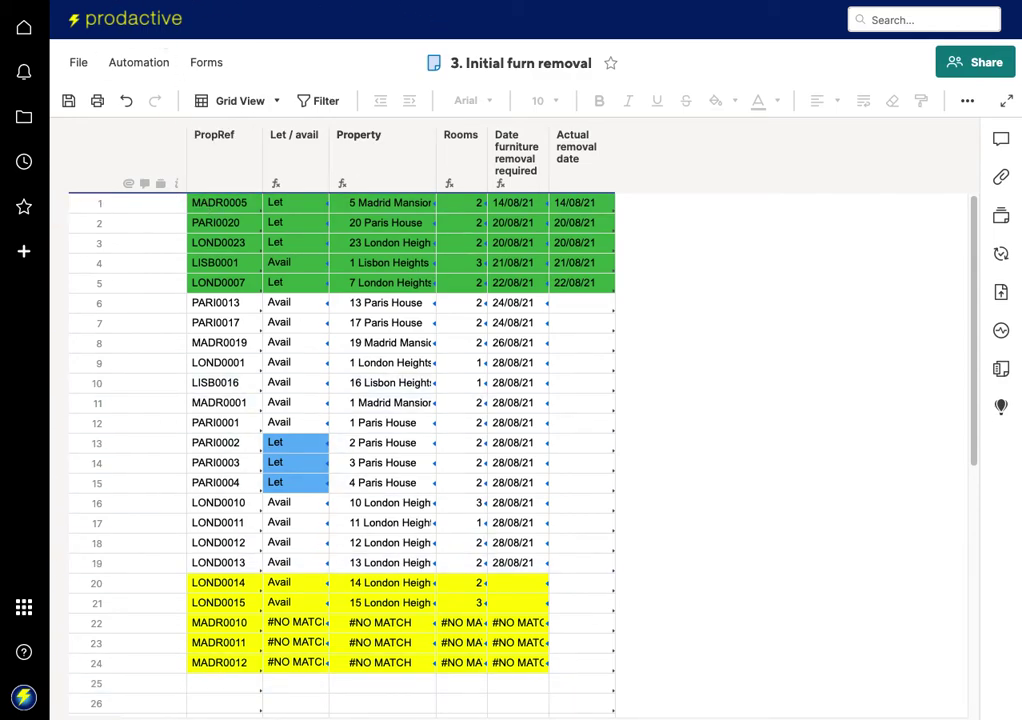
- Reload the 3. Initial furn removal sheet with Cmd+R to show its latest rows
key("super+r")
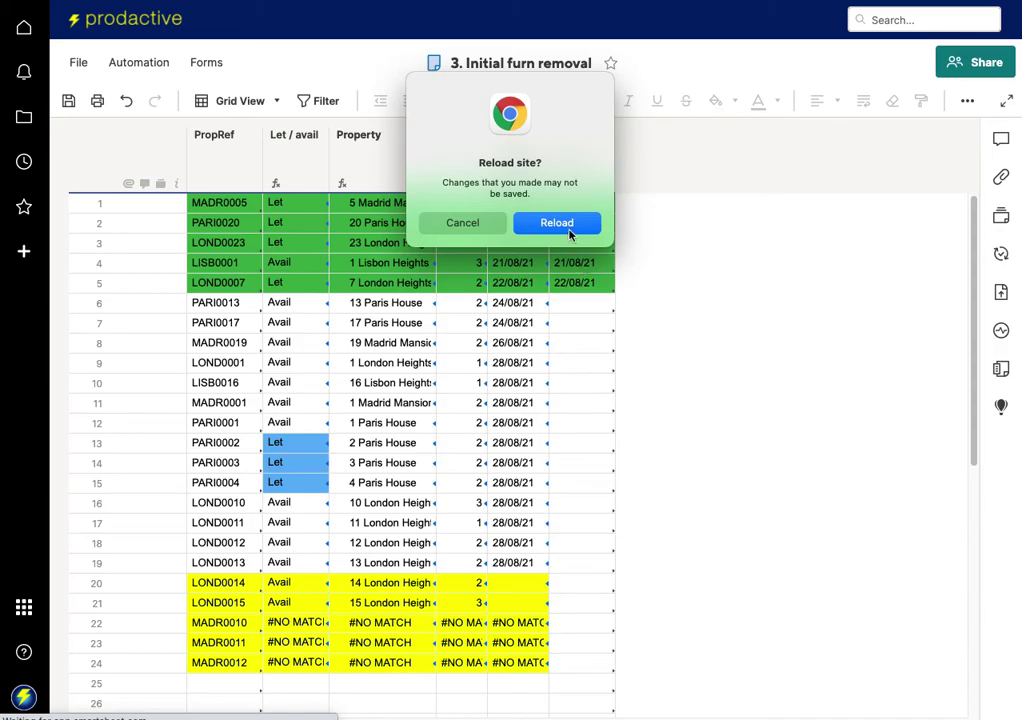